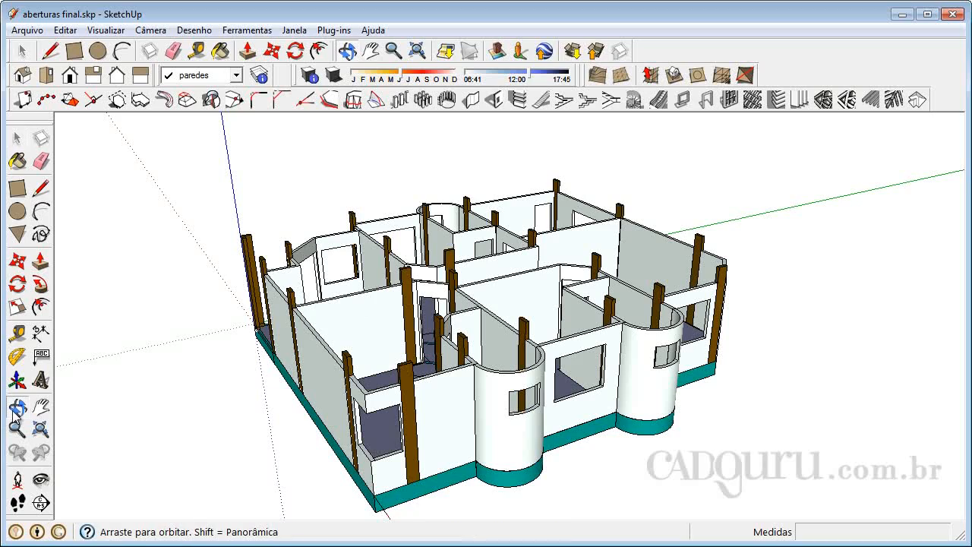
# - Examine the house model from several sides and the window opening beside the angled doorway up close
pyautogui.moveTo(773, 319); pyautogui.dragTo(456, 296)
pyautogui.moveTo(879, 302); pyautogui.dragTo(461, 363)
pyautogui.moveTo(535, 420); pyautogui.dragTo(354, 400)
pyautogui.moveTo(801, 312); pyautogui.dragTo(668, 332)
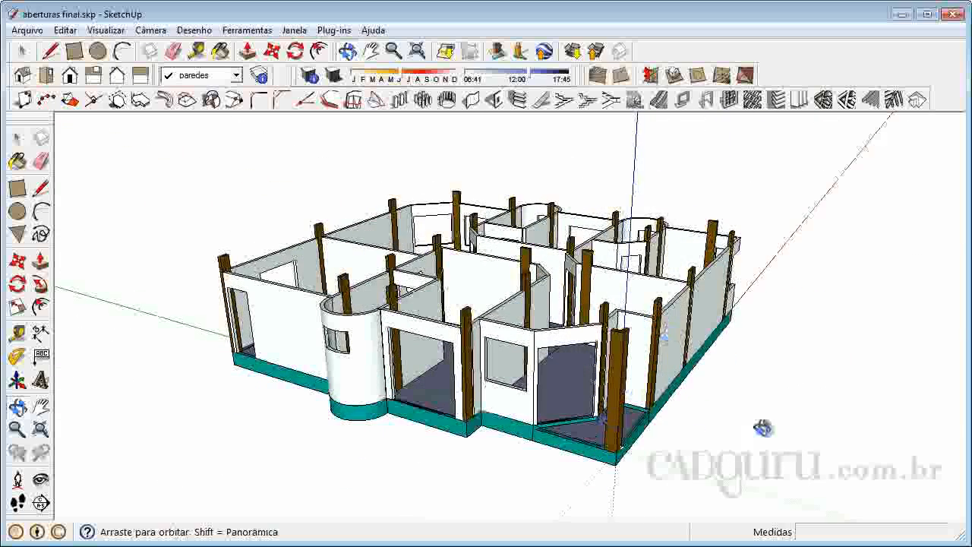
pyautogui.press('space')
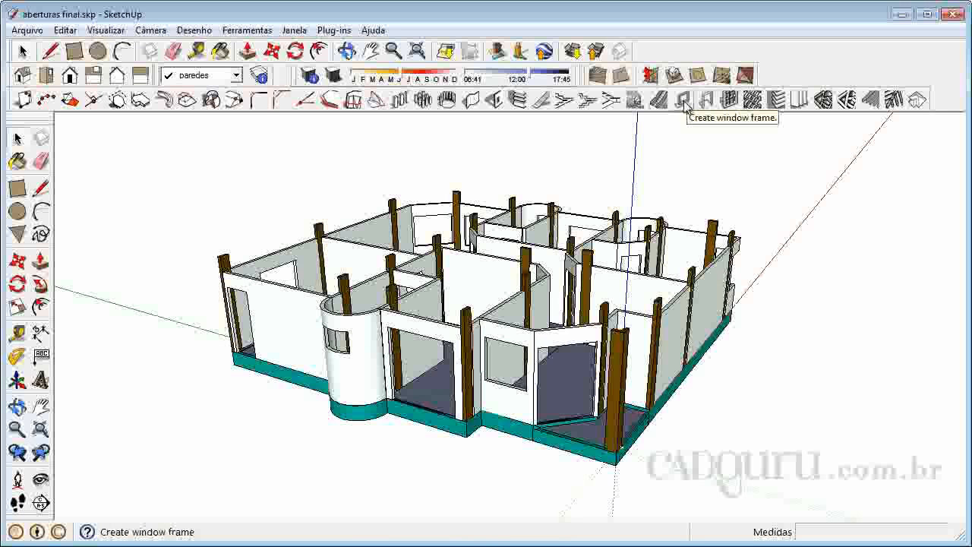
pyautogui.scroll(4, 529, 378)
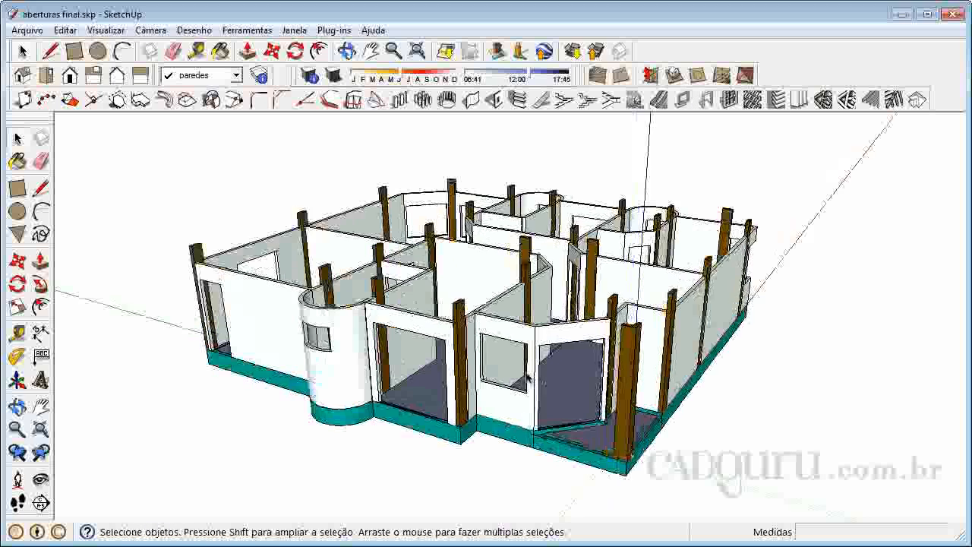
pyautogui.scroll(2, 524, 378)
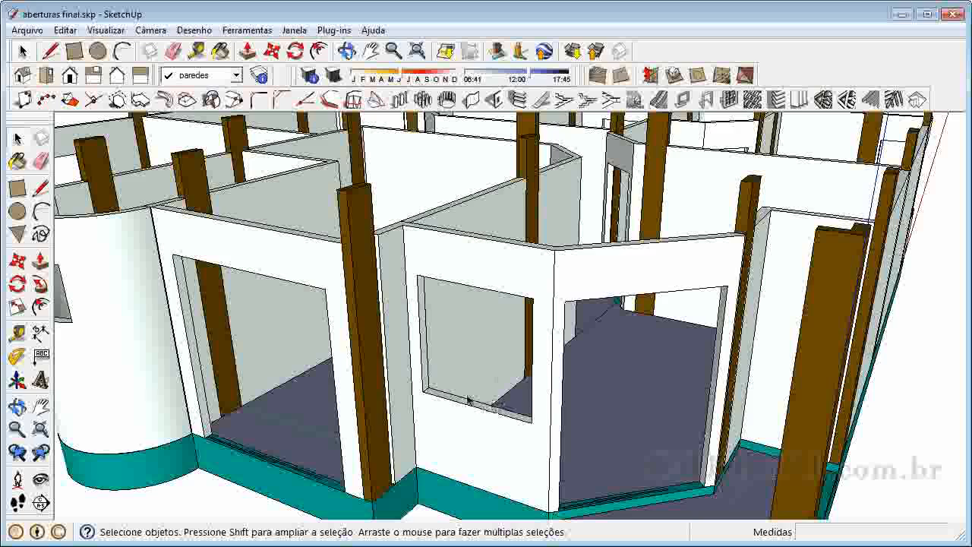
pyautogui.scroll(4, 484, 411)
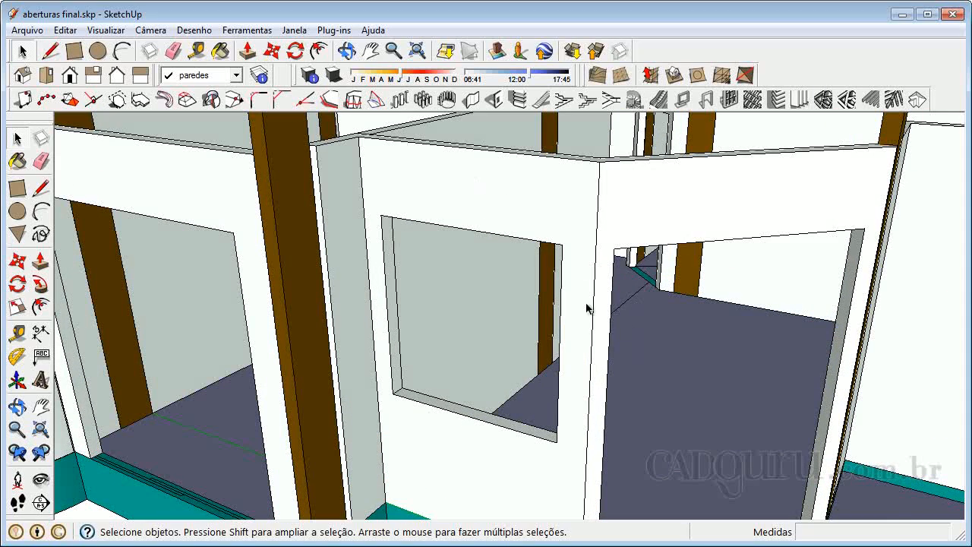
pyautogui.scroll(1, 470, 392)
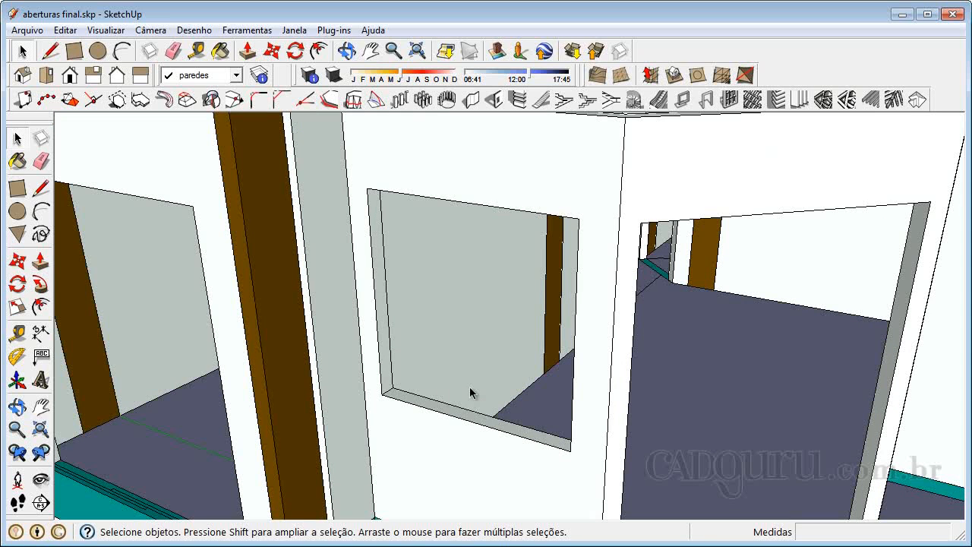
# - Turn on the X-ray face style and hide the laje terreo and baldrame layers
pyautogui.click(106, 30)
pyautogui.moveTo(144, 234)
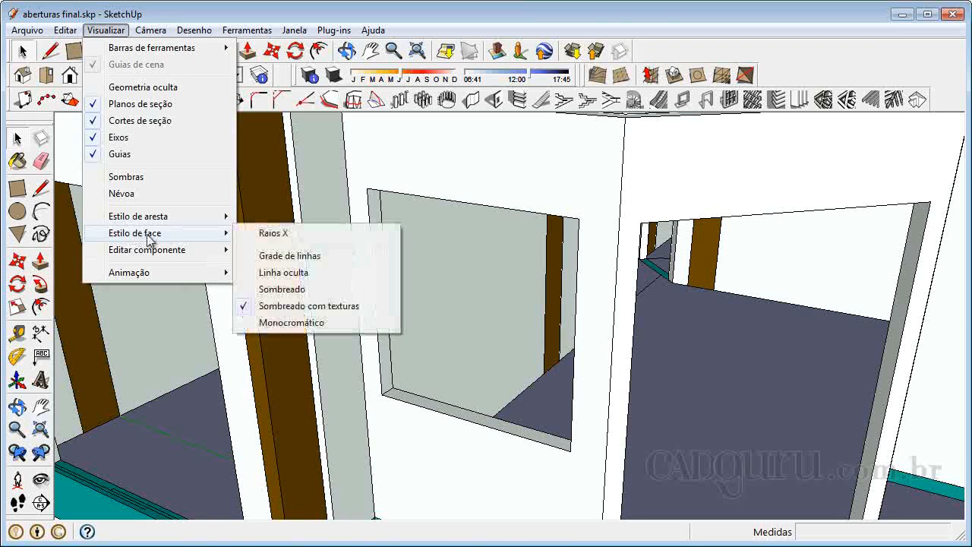
pyautogui.click(282, 236)
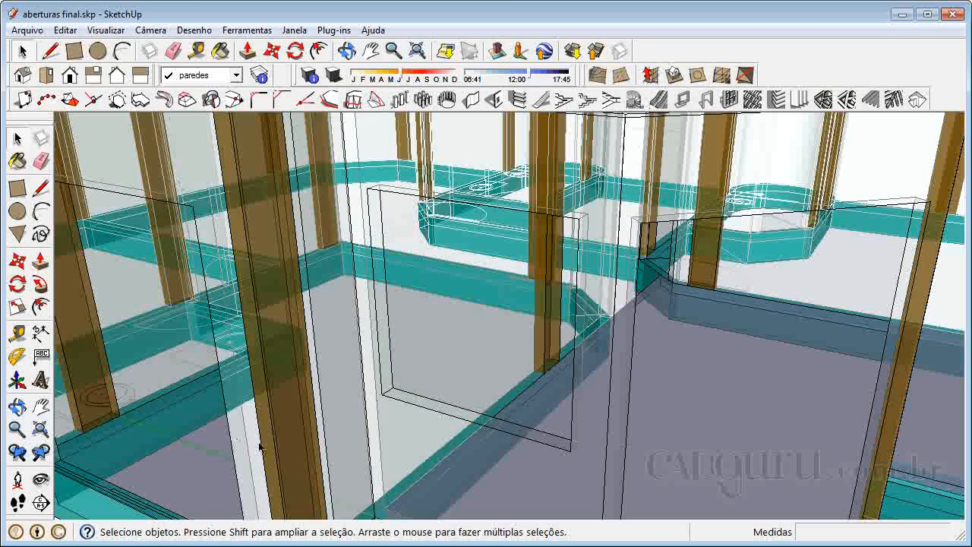
pyautogui.click(260, 78)
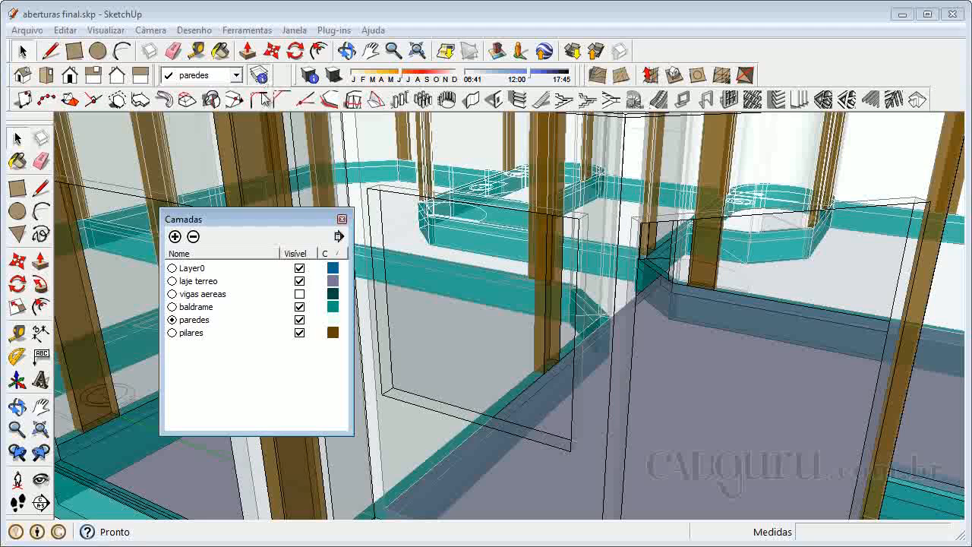
pyautogui.click(300, 281)
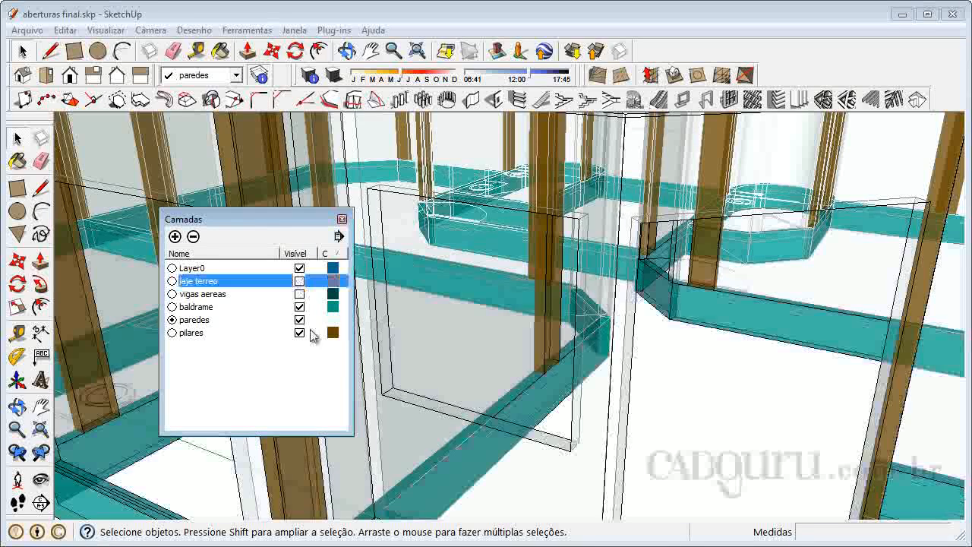
pyautogui.click(299, 307)
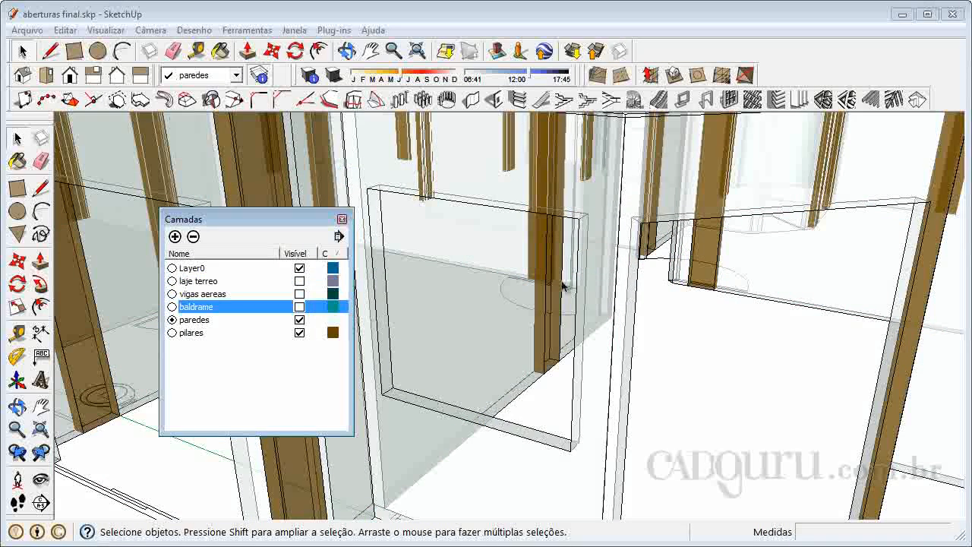
pyautogui.click(342, 219)
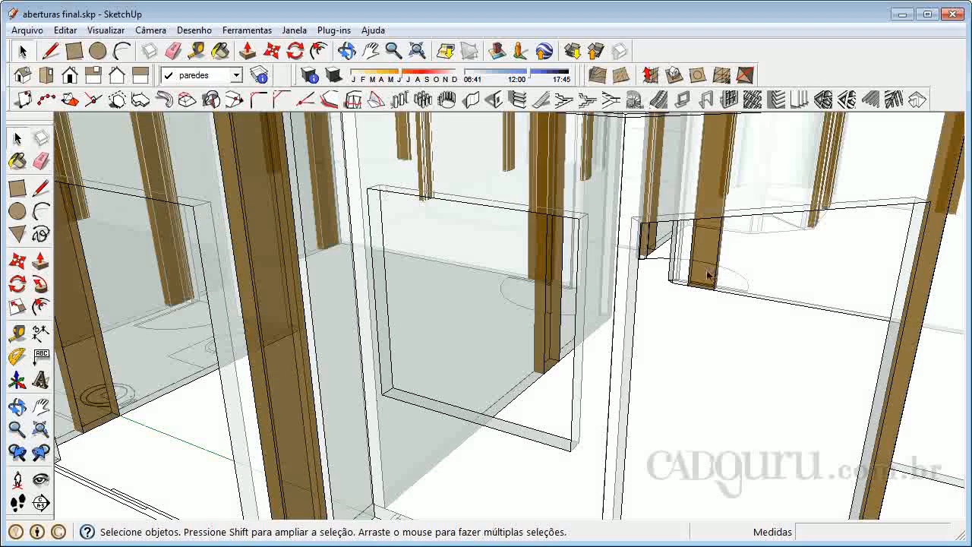
# - Draw a 1.2 by 1.2 m rectangle across the window opening, between opposite corners at the middle of the wall thickness
pyautogui.click(22, 193)
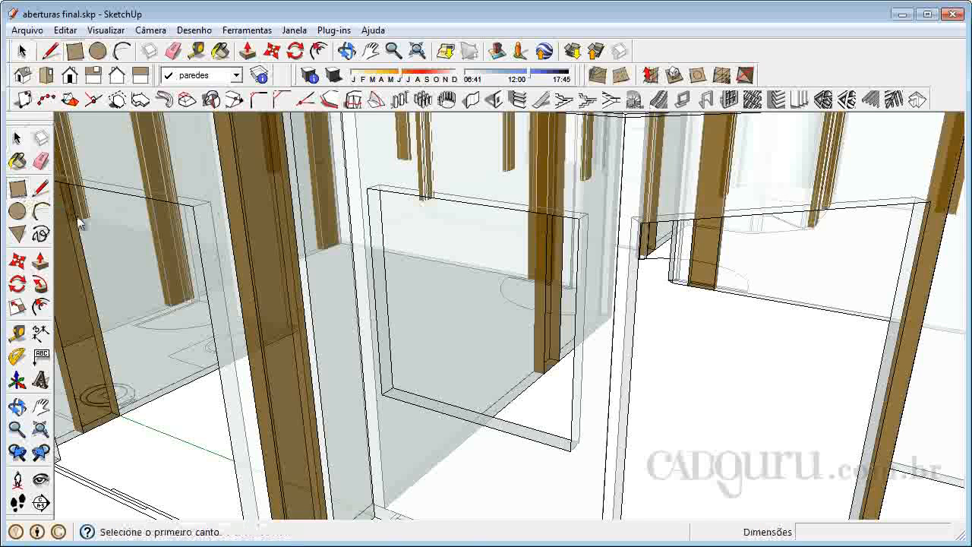
pyautogui.scroll(3, 373, 182)
pyautogui.scroll(2, 368, 190)
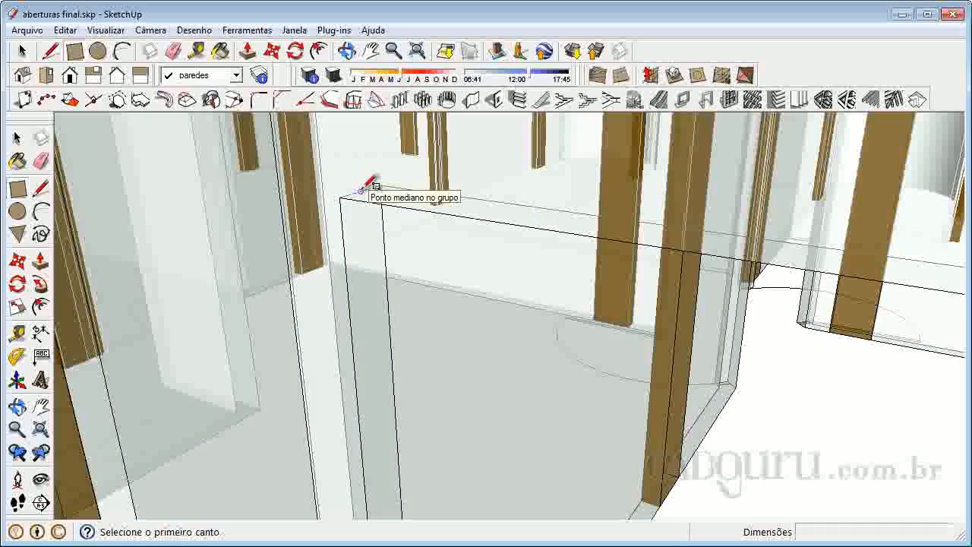
pyautogui.click(362, 189)
pyautogui.scroll(-4, 370, 185)
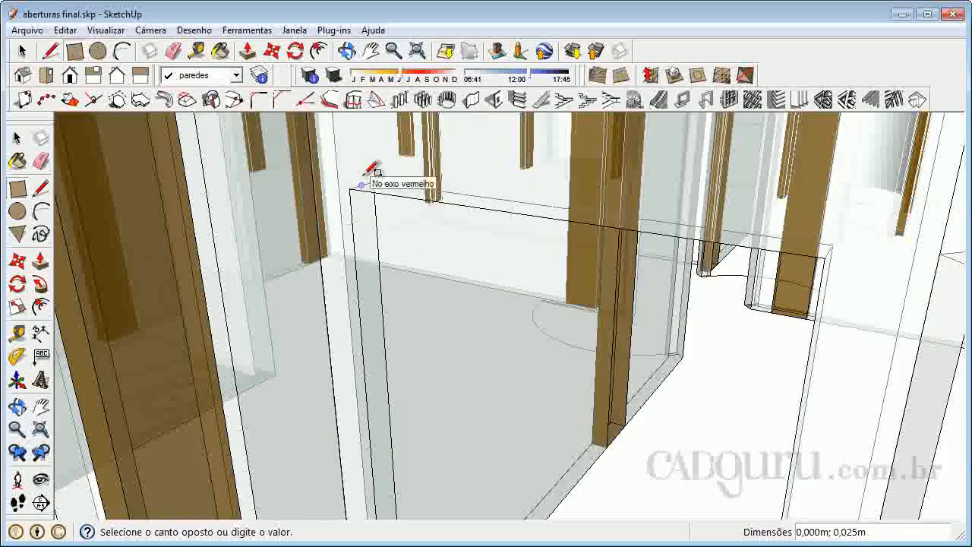
pyautogui.scroll(5, 571, 423)
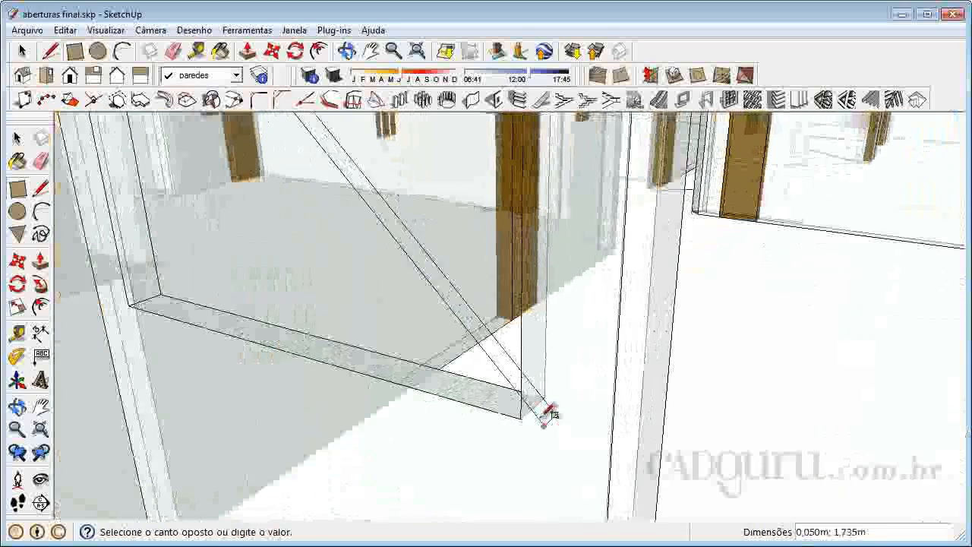
pyautogui.click(543, 399)
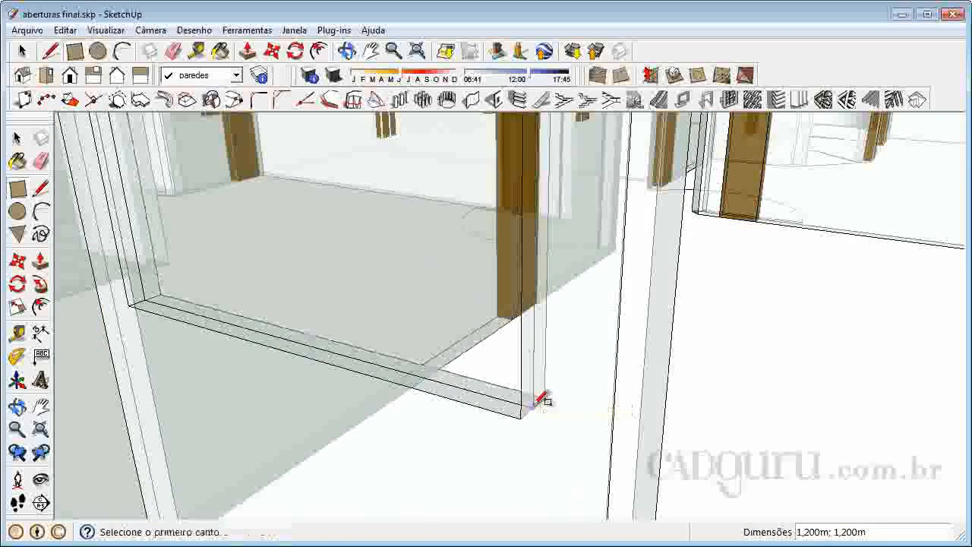
pyautogui.scroll(2, 574, 456)
pyautogui.scroll(-3, 566, 458)
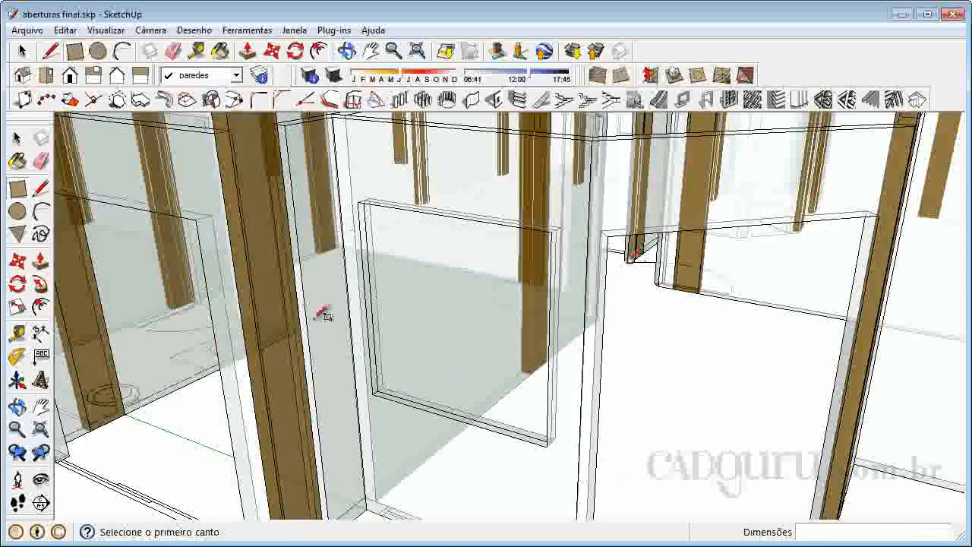
# - Turn off the X-ray face style
pyautogui.click(65, 30)
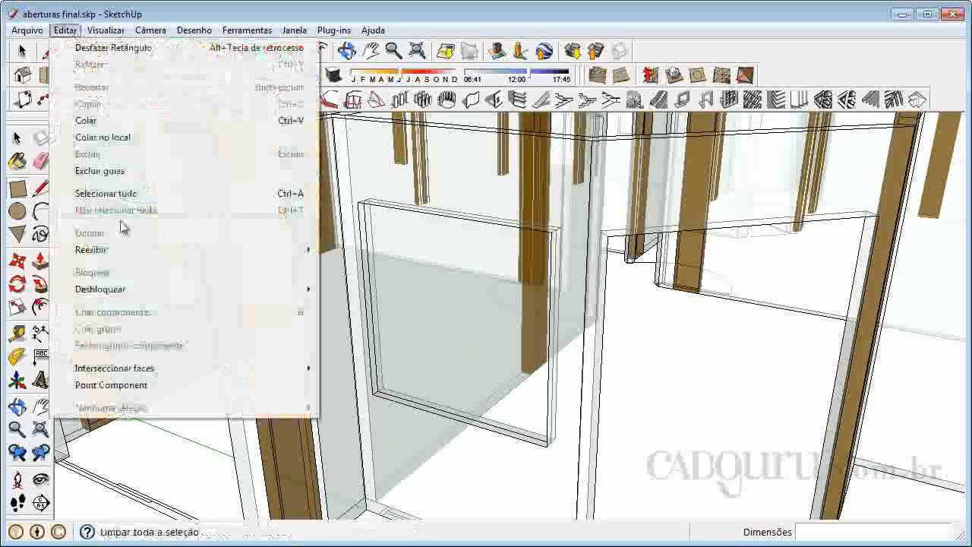
pyautogui.moveTo(105, 30)
pyautogui.moveTo(145, 232)
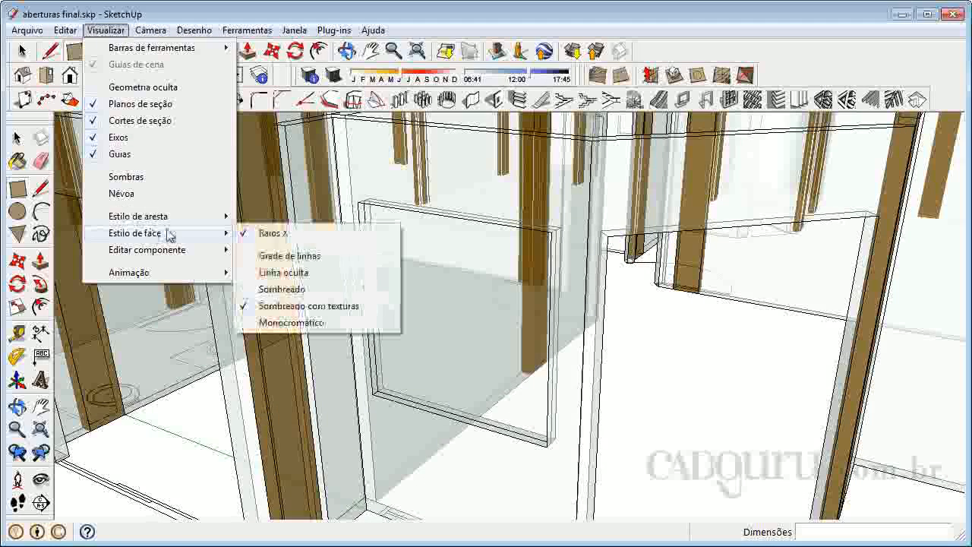
pyautogui.click(278, 241)
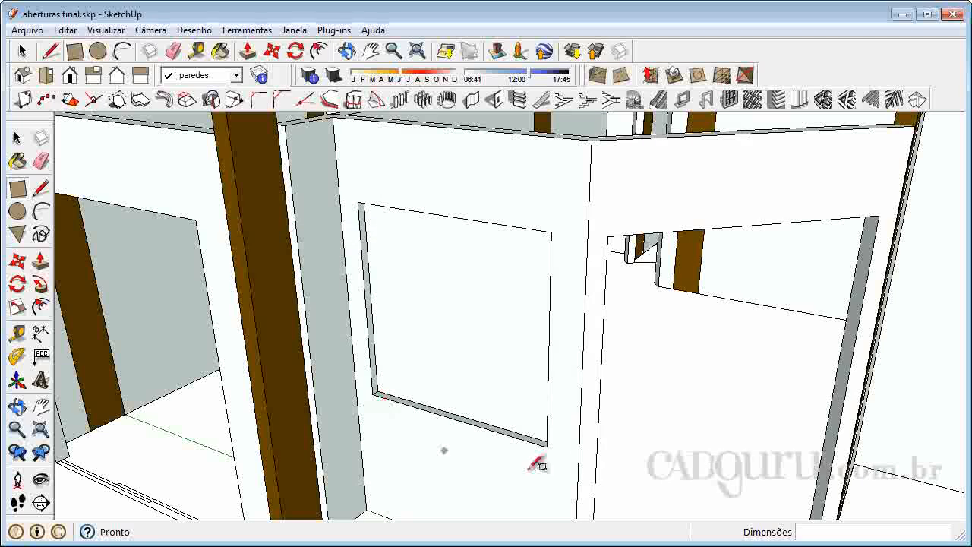
# - Start the Create Window Frame tool, compare the bevelled and recessed/extruded profiles, and choose the rectangular frame
pyautogui.click(18, 137)
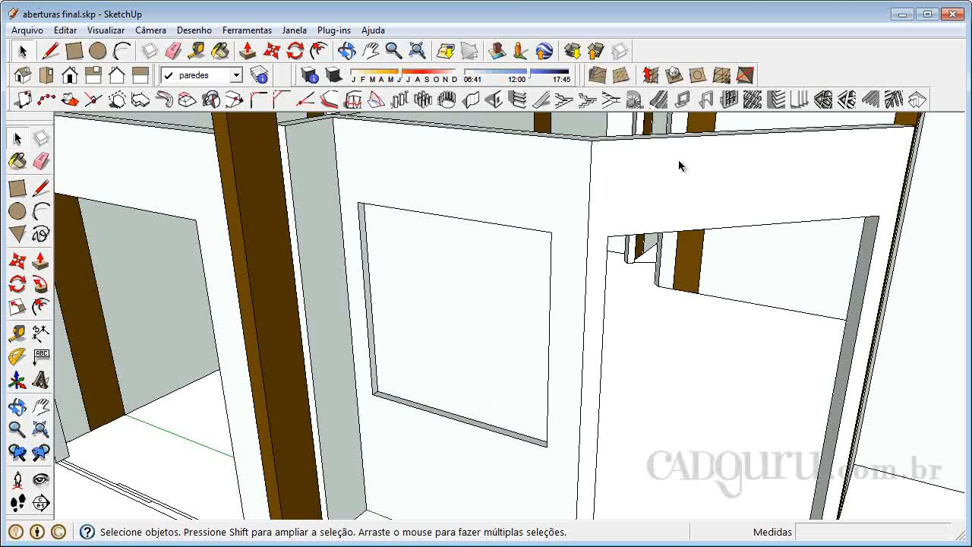
pyautogui.click(683, 99)
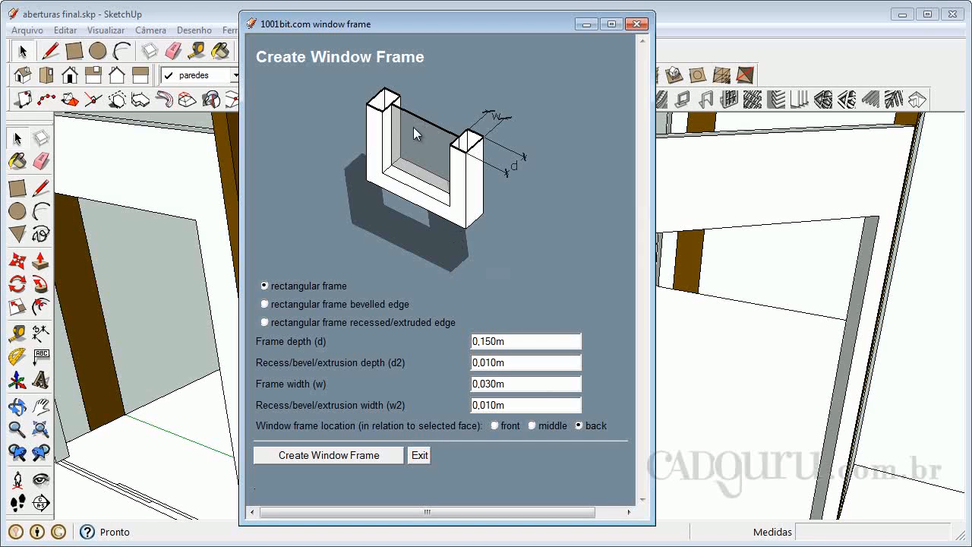
pyautogui.click(266, 305)
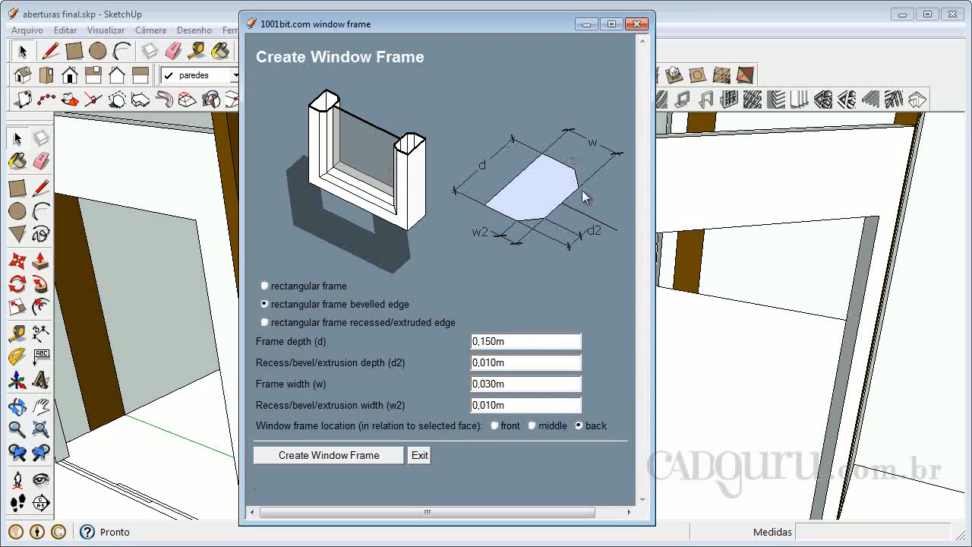
pyautogui.click(265, 322)
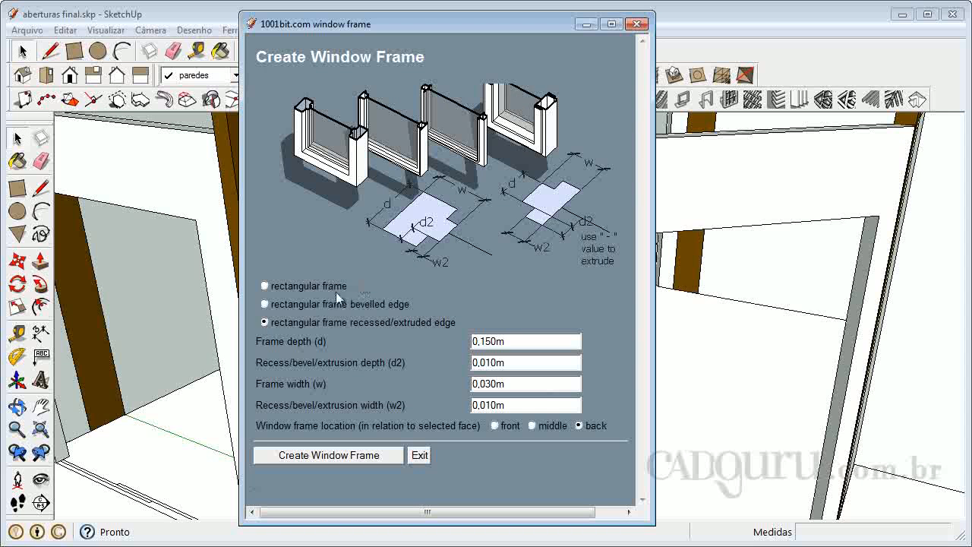
pyautogui.click(265, 286)
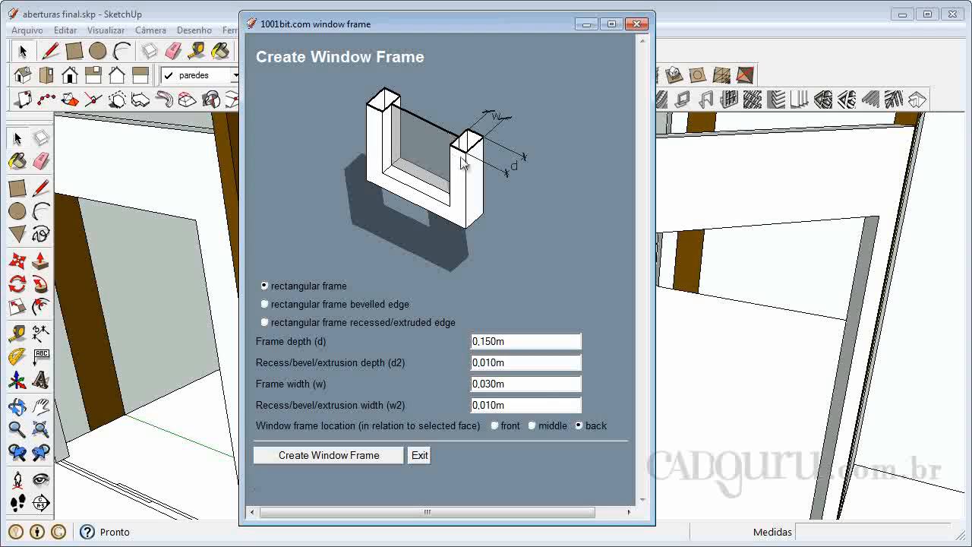
# - Set the frame depth to 0,1 and the location to front, and create the window frame on the rectangle in the opening
pyautogui.doubleClick(494, 342)
pyautogui.write('0,1')
pyautogui.doubleClick(516, 363)
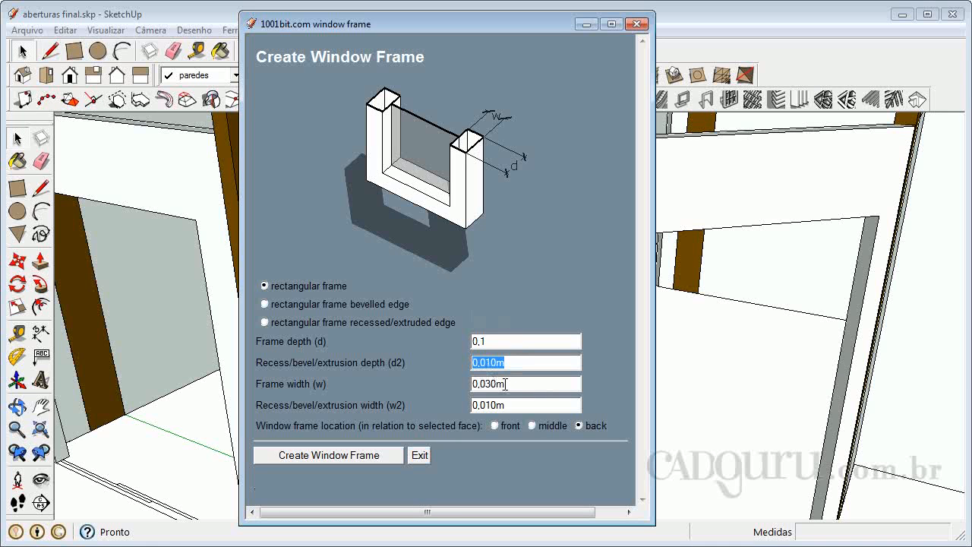
pyautogui.doubleClick(507, 384)
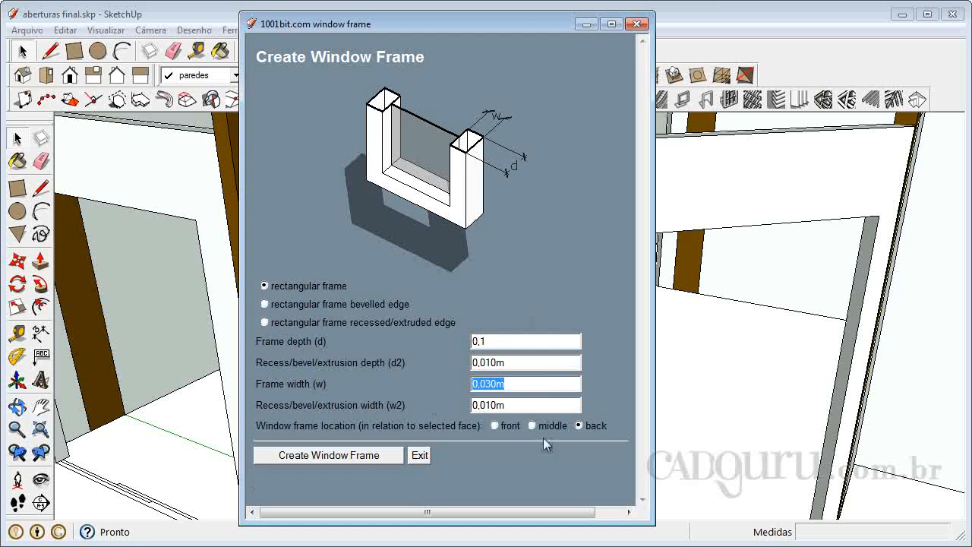
pyautogui.doubleClick(513, 408)
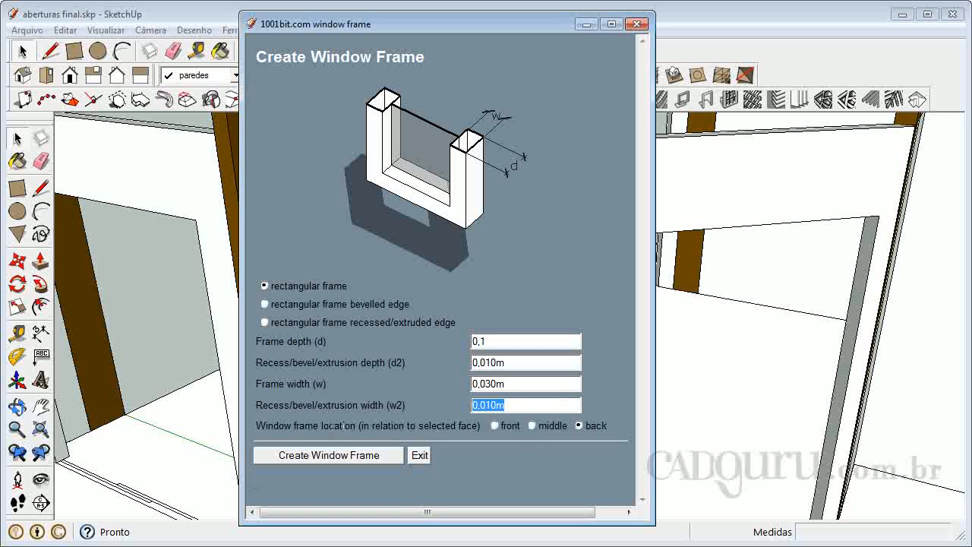
pyautogui.click(494, 426)
pyautogui.click(496, 426)
pyautogui.click(357, 457)
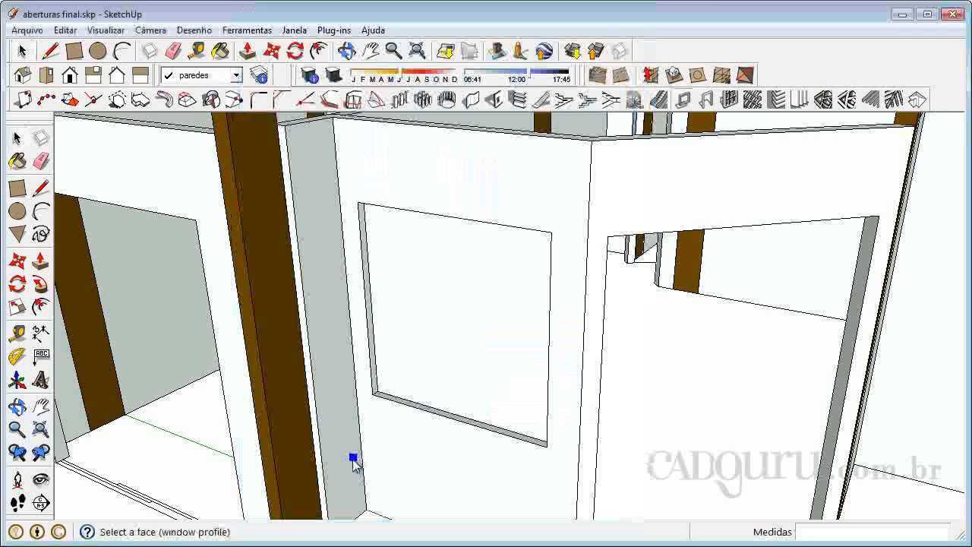
pyautogui.click(455, 300)
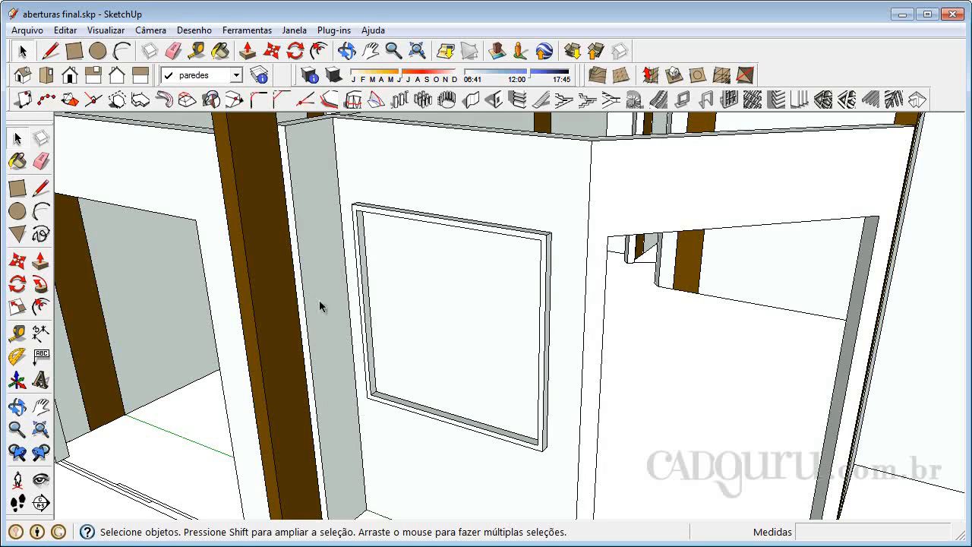
# - Open the window frame group to inspect its inner pane face, and leave the group
pyautogui.click(468, 347)
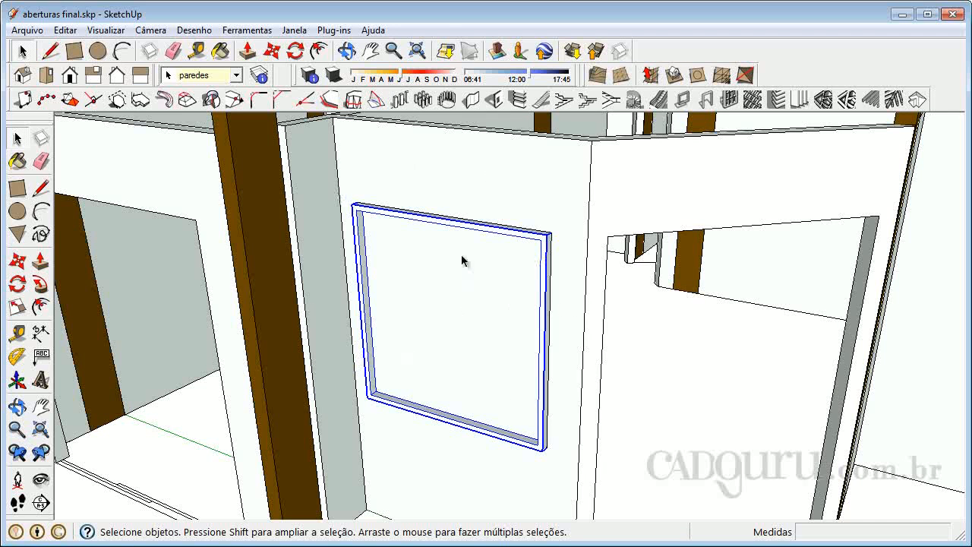
pyautogui.doubleClick(474, 228)
pyautogui.click(445, 290)
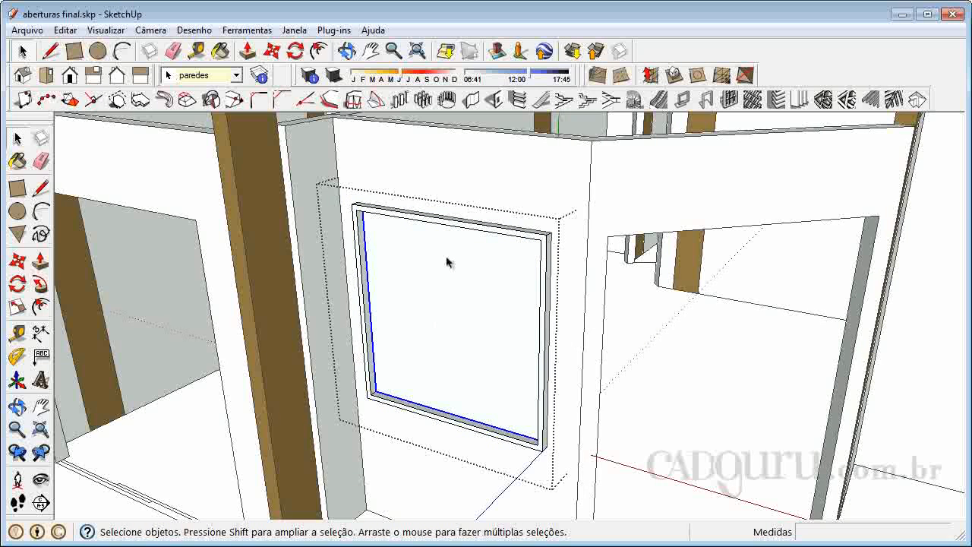
pyautogui.click(666, 337)
# - Examine how the window frame sits in the wall opening from both the inner and outer sides of the wall
pyautogui.click(547, 248)
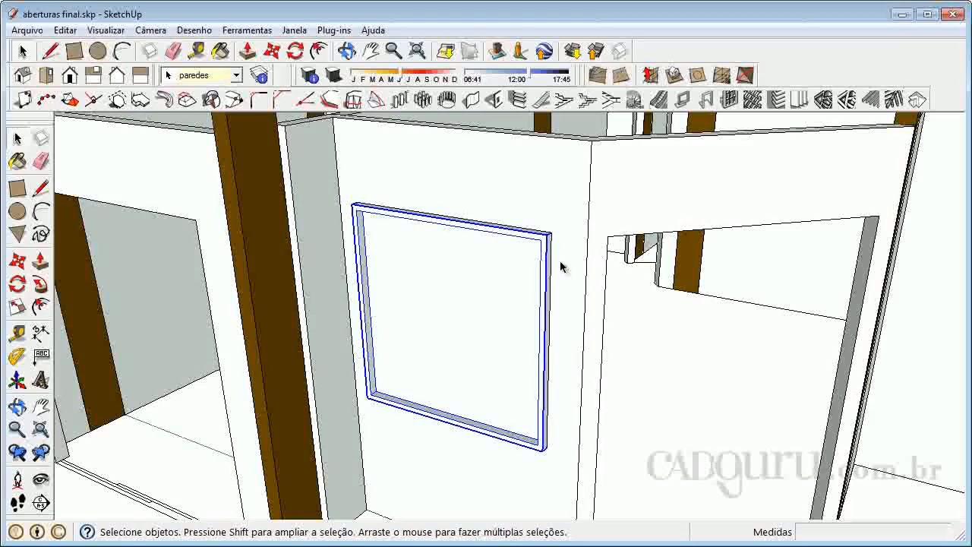
pyautogui.click(16, 407)
pyautogui.moveTo(660, 299); pyautogui.dragTo(253, 373)
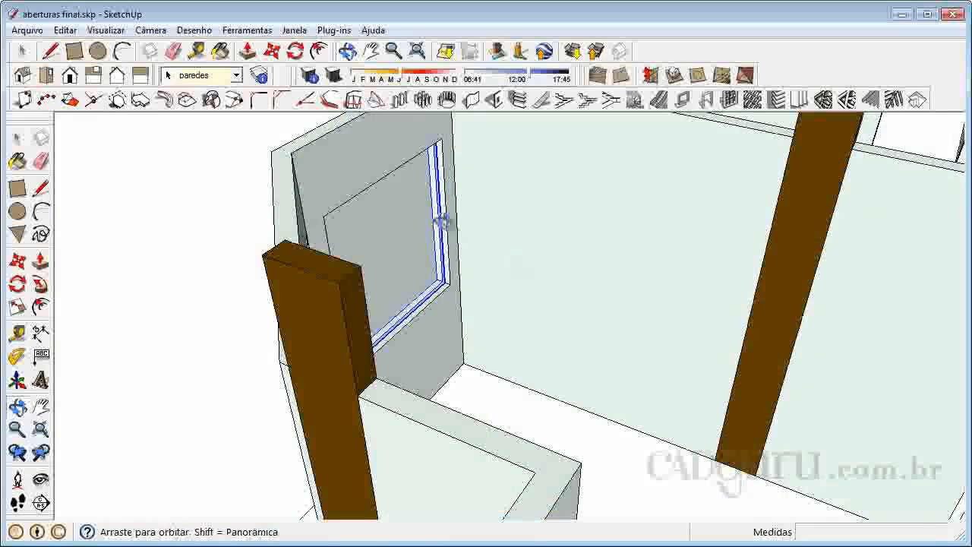
pyautogui.scroll(5, 456, 233)
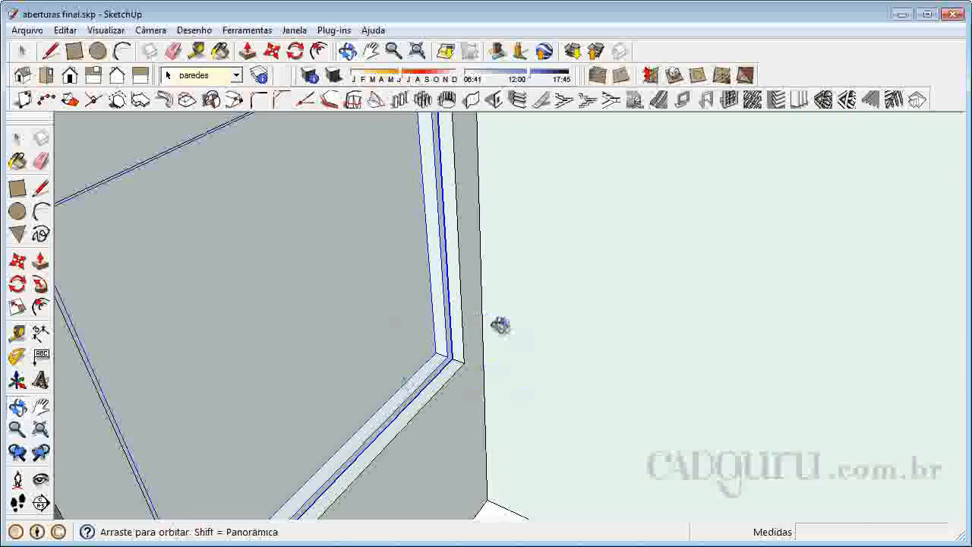
pyautogui.scroll(-6, 497, 321)
pyautogui.moveTo(352, 315); pyautogui.dragTo(699, 263)
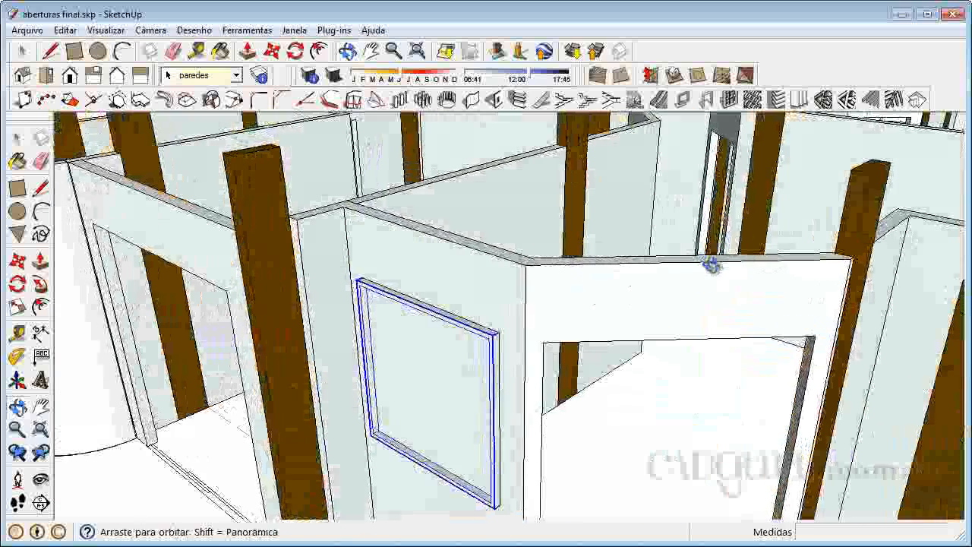
pyautogui.scroll(4, 419, 477)
pyautogui.moveTo(544, 464); pyautogui.dragTo(653, 418)
pyautogui.rightClick(505, 298)
pyautogui.click(538, 308)
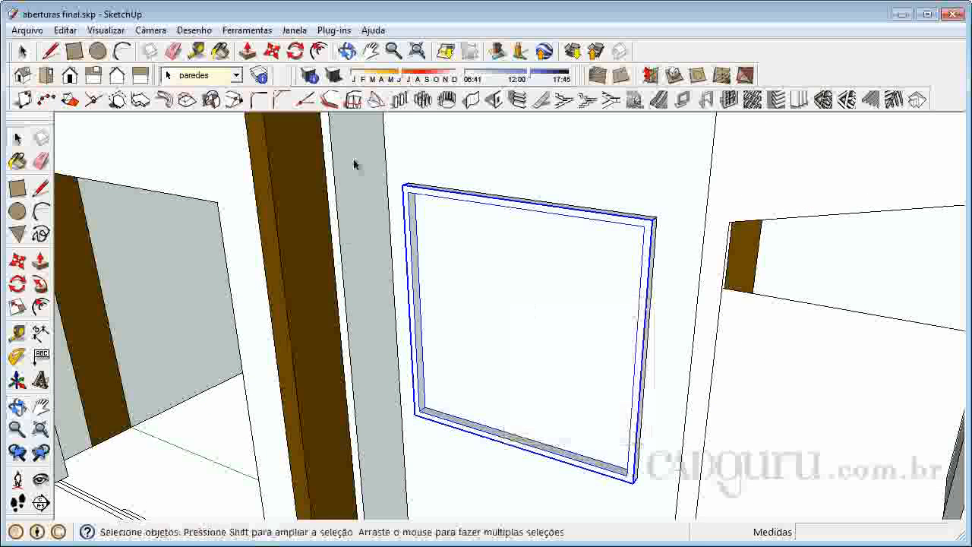
# - Undo the creation of the front-located window frame, leaving the rectangle in the wall opening
pyautogui.click(67, 30)
pyautogui.click(83, 47)
pyautogui.click(65, 30)
pyautogui.click(84, 47)
pyautogui.click(65, 30)
pyautogui.click(67, 50)
pyautogui.click(66, 33)
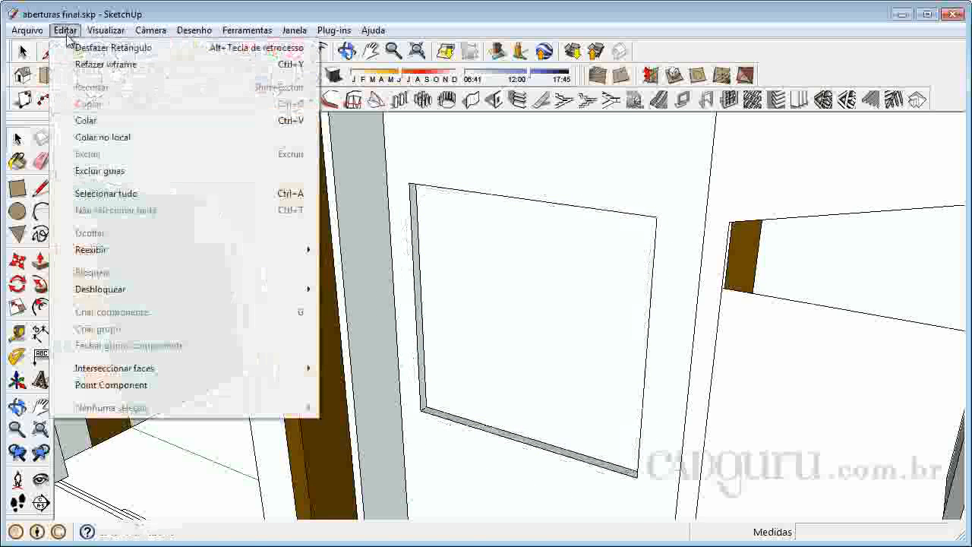
pyautogui.click(913, 360)
# - Create a rectangular window frame on the rectangle face in the opening, with the frame location set to middle
pyautogui.scroll(-5, 336, 304)
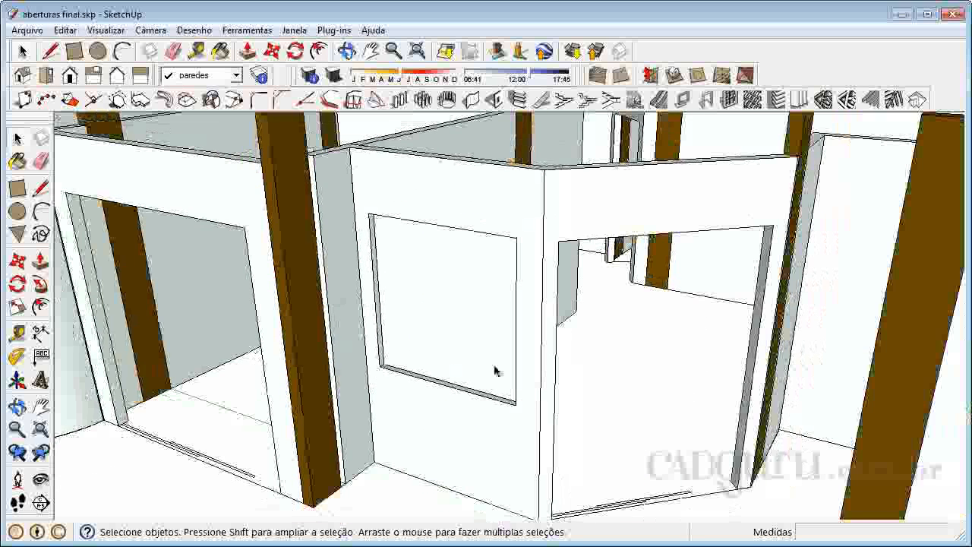
pyautogui.click(462, 306)
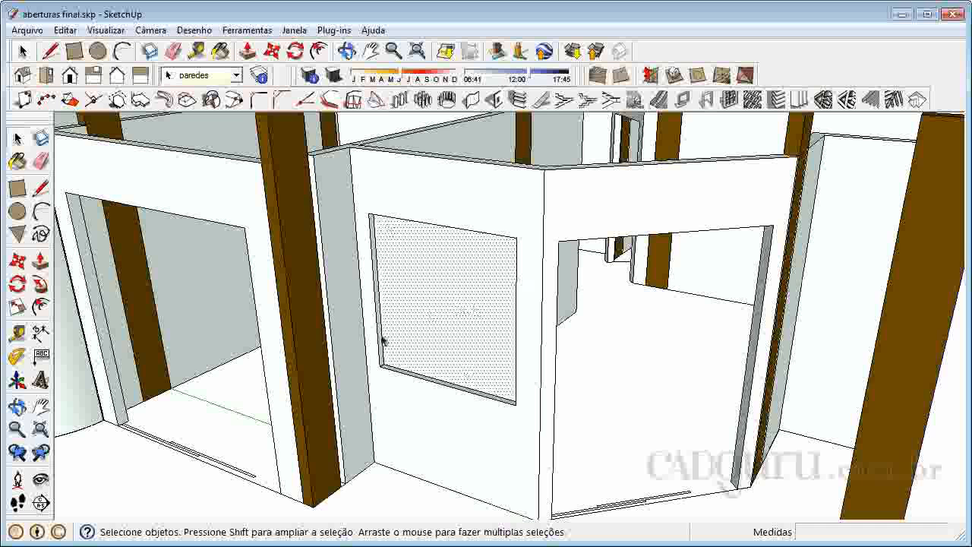
pyautogui.scroll(3, 433, 288)
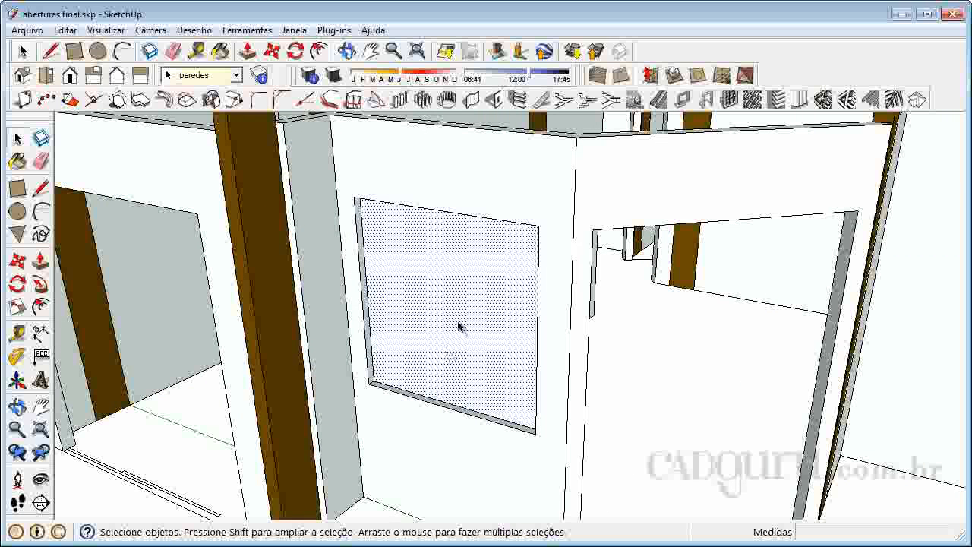
pyautogui.click(686, 101)
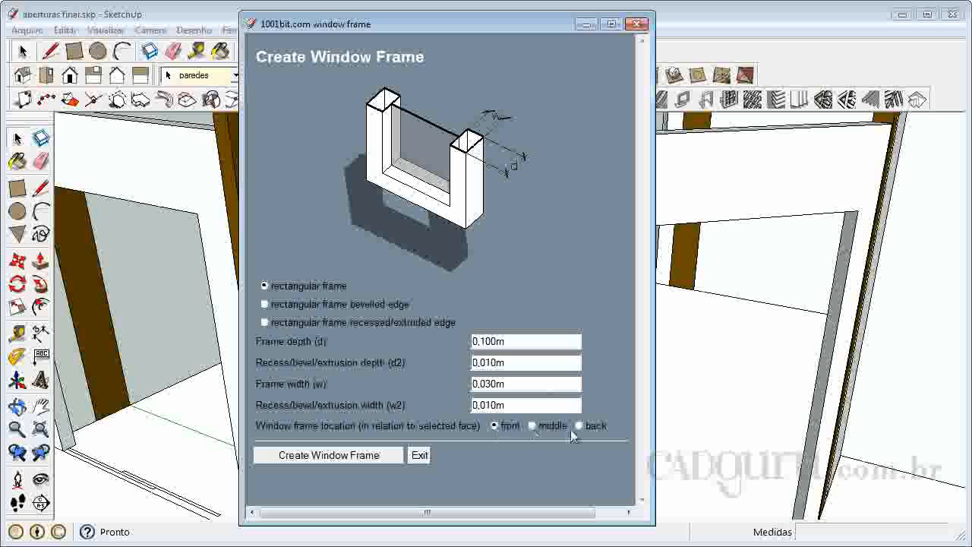
pyautogui.click(532, 427)
pyautogui.click(365, 458)
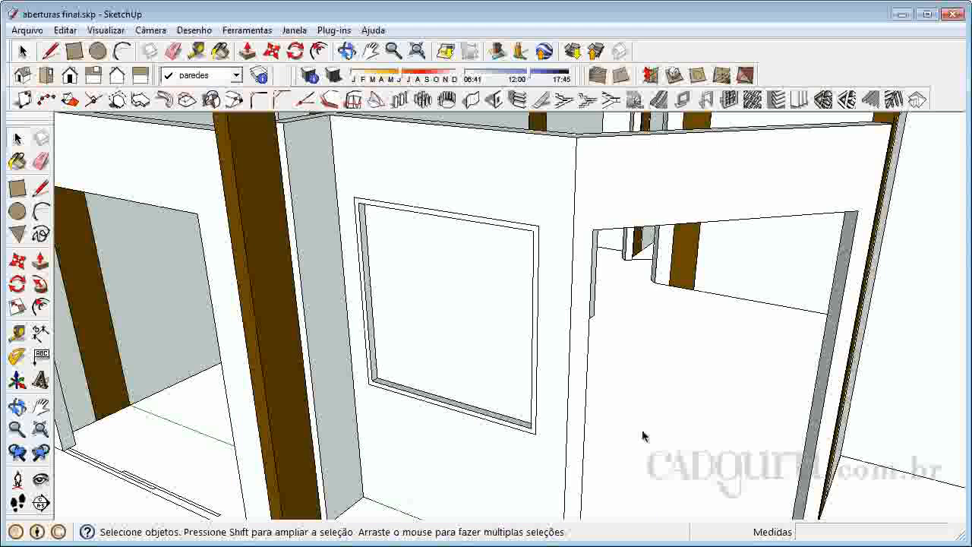
# - Inspect the new window frame in the opening, check the pane face inside its group, and leave the group
pyautogui.click(457, 307)
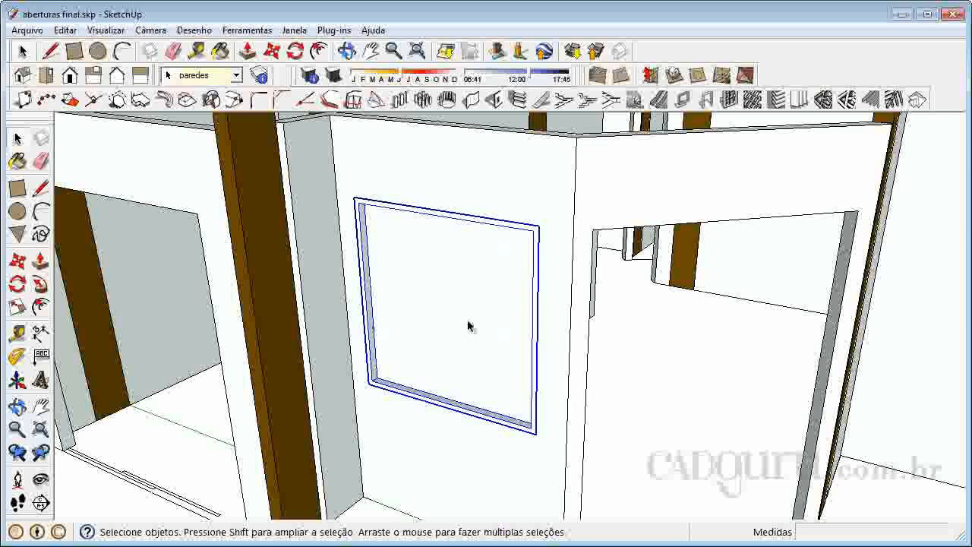
pyautogui.scroll(1, 471, 280)
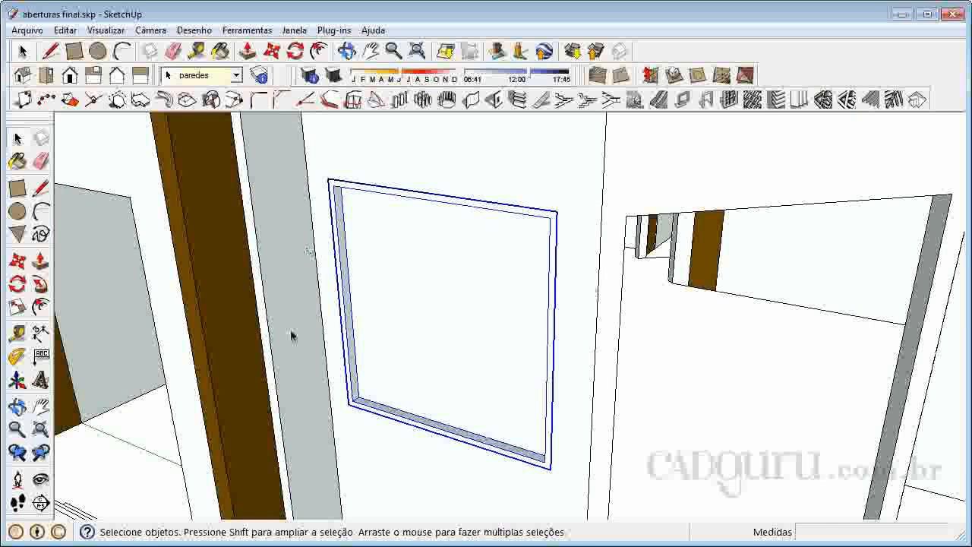
pyautogui.scroll(-3, 421, 301)
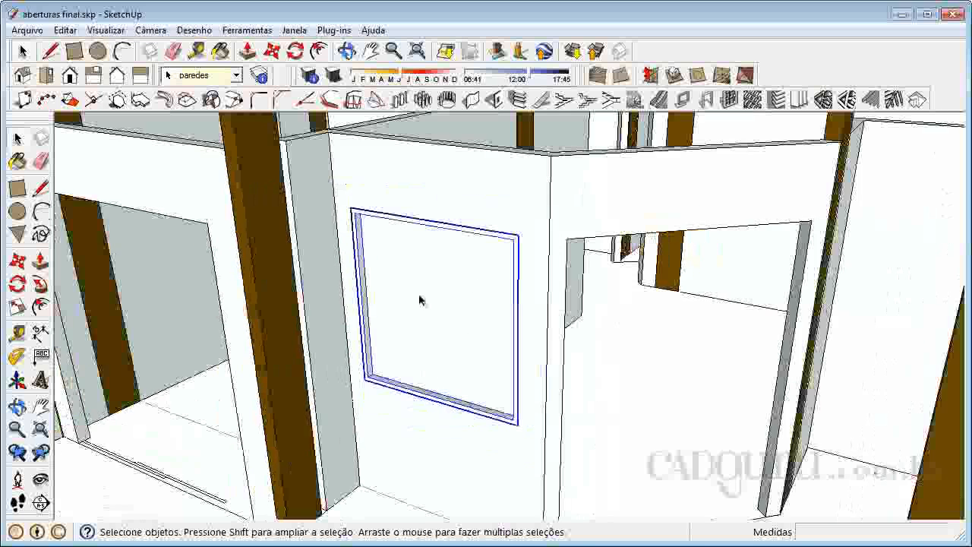
pyautogui.click(660, 367)
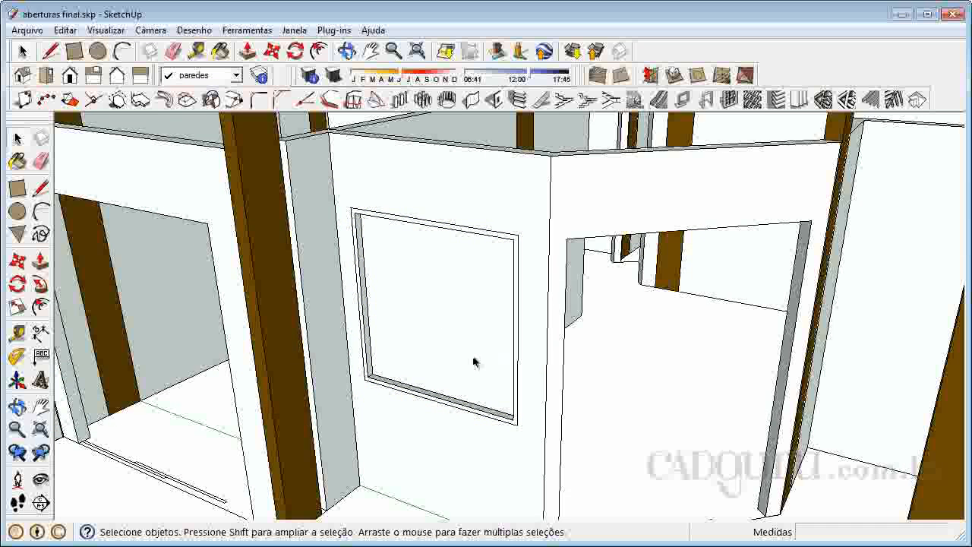
pyautogui.scroll(2, 468, 360)
pyautogui.click(447, 328)
pyautogui.scroll(1, 435, 335)
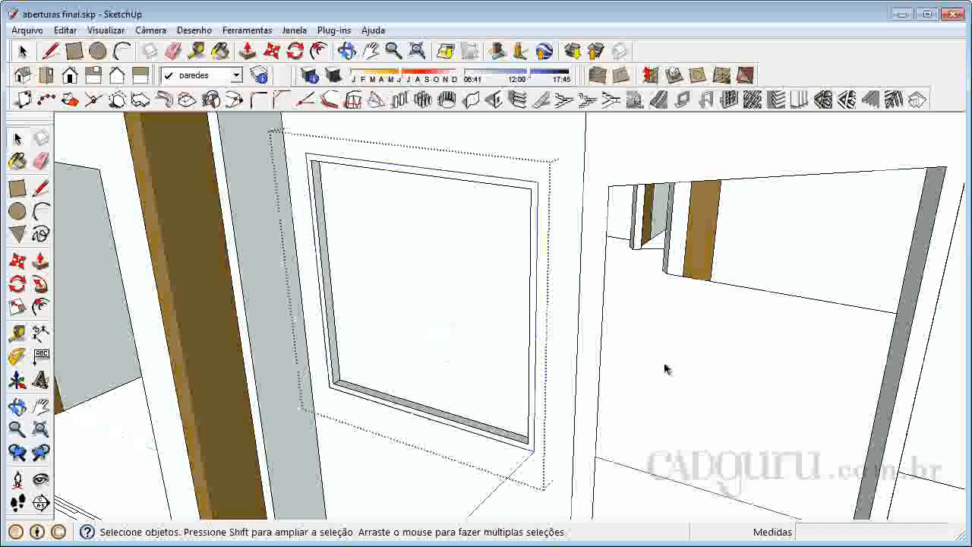
pyautogui.click(470, 286)
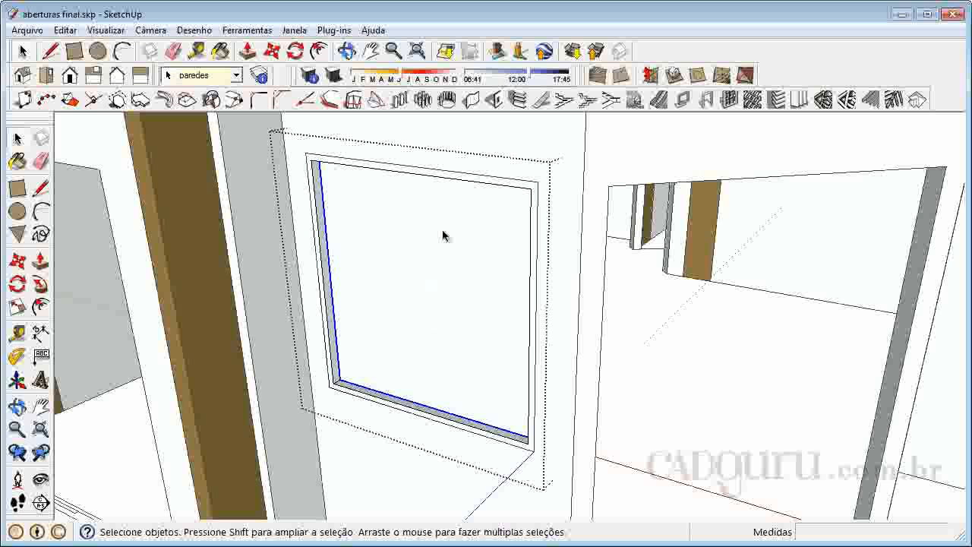
pyautogui.click(756, 308)
# - Open the window frame group for editing and select its inner pane face
pyautogui.click(501, 184)
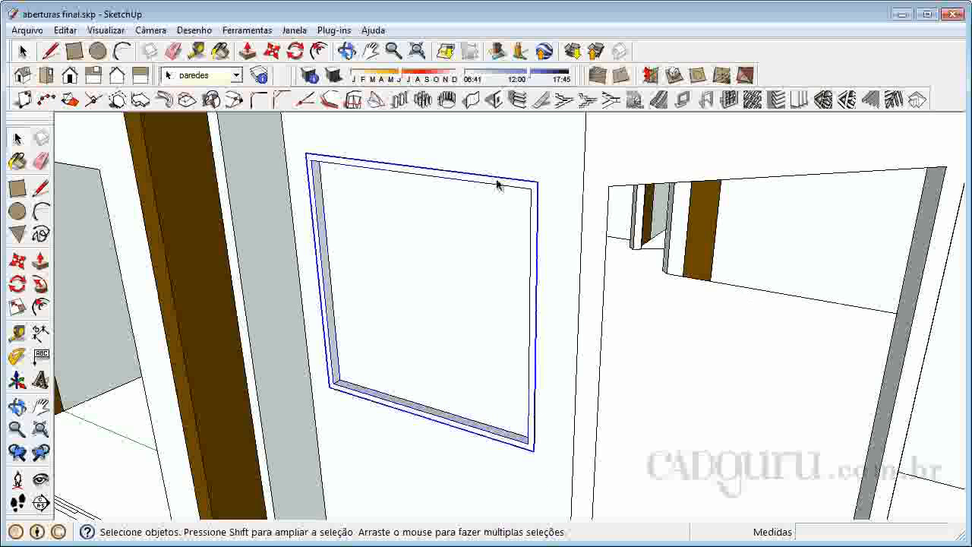
pyautogui.doubleClick(372, 267)
pyautogui.click(372, 266)
pyautogui.click(317, 233)
pyautogui.doubleClick(366, 251)
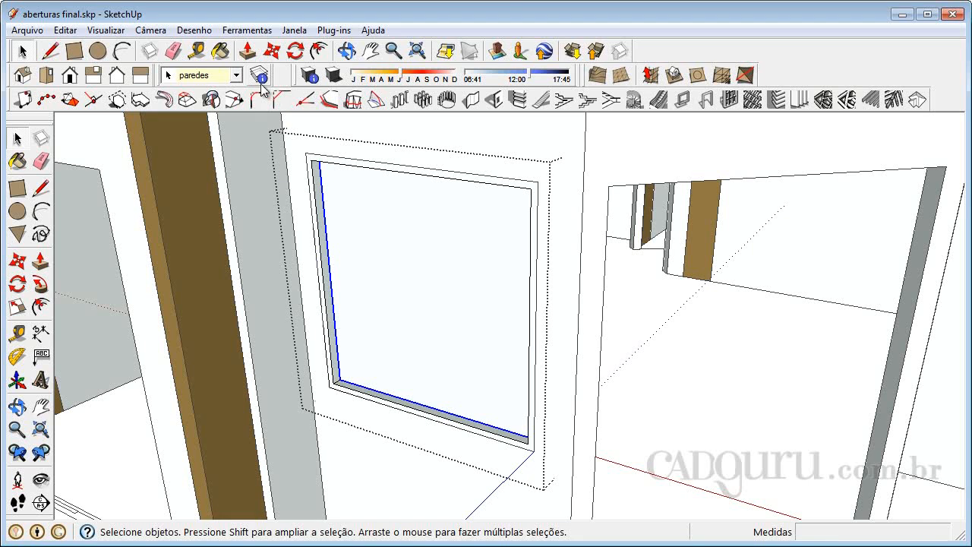
# - Paint the pane with Vidro_azul_translúcido from the Translúcidos materials, and leave the group
pyautogui.click(219, 51)
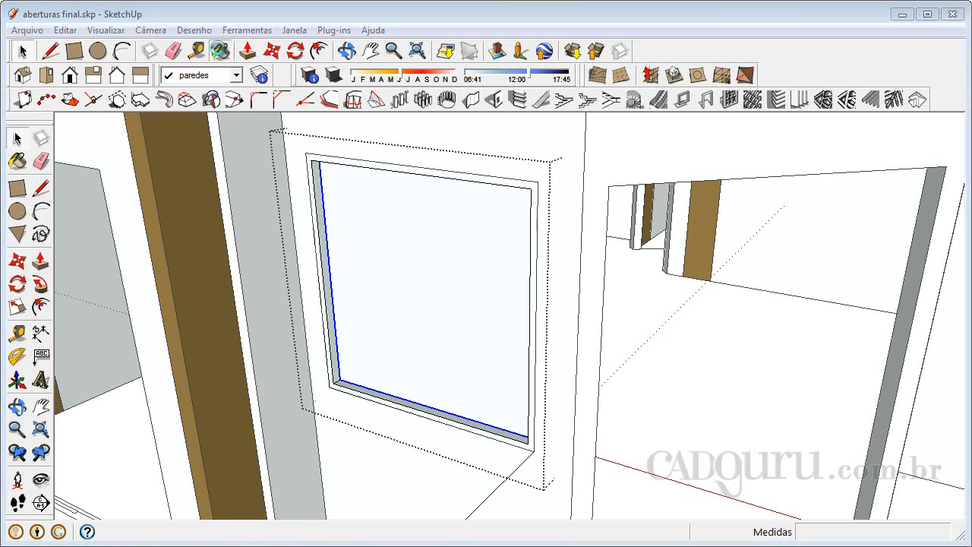
pyautogui.click(264, 169)
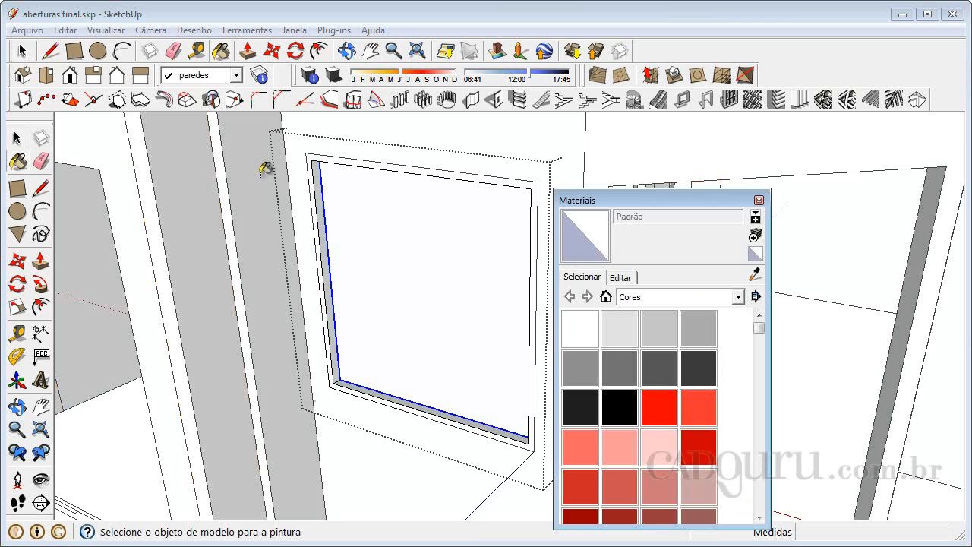
pyautogui.click(644, 298)
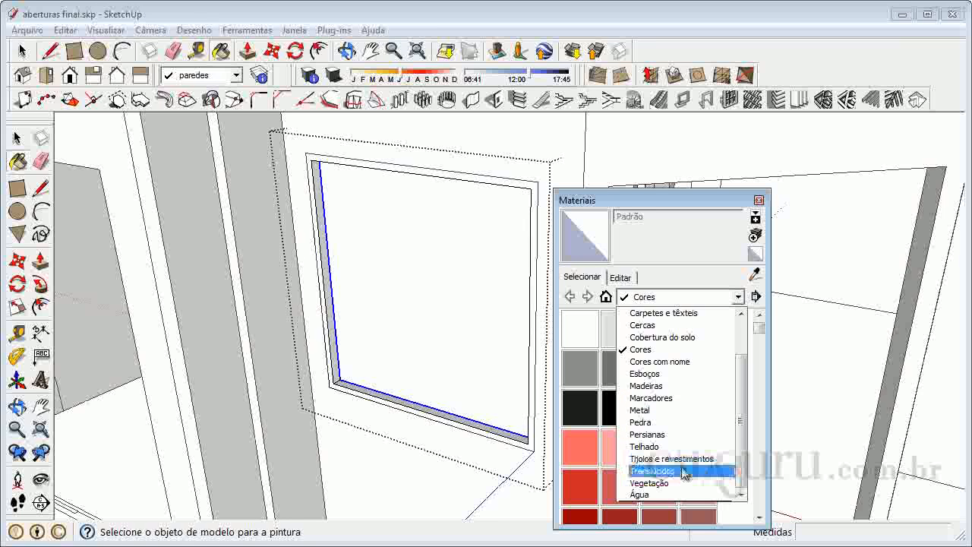
pyautogui.click(685, 473)
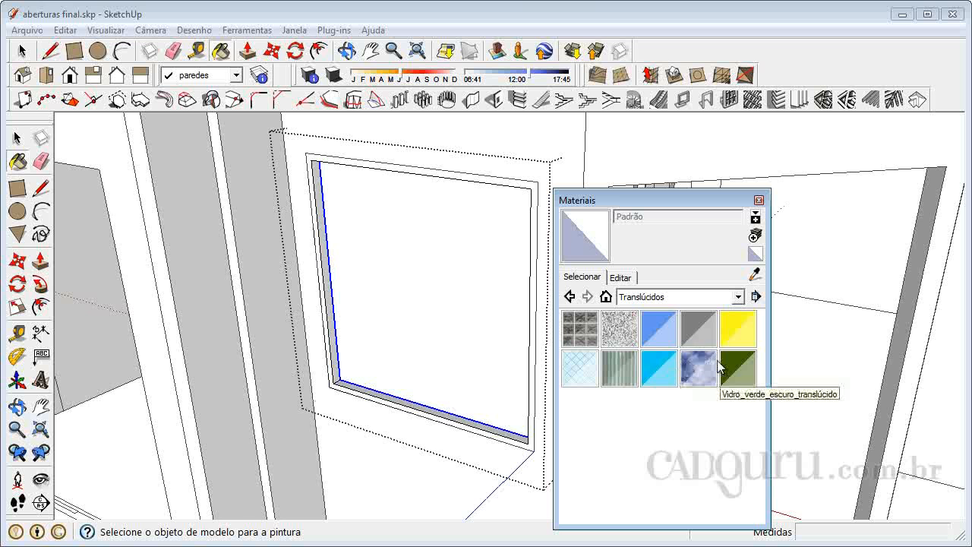
pyautogui.click(658, 333)
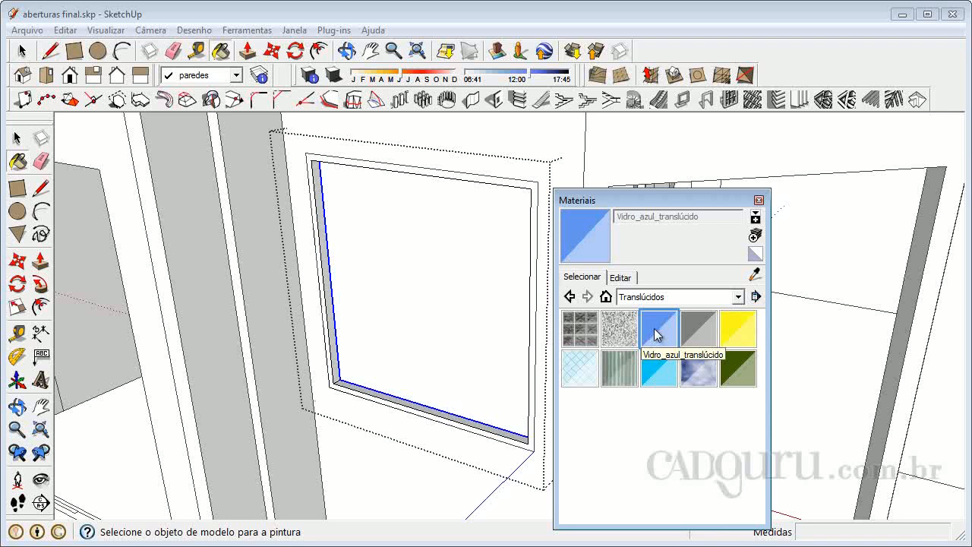
pyautogui.click(402, 219)
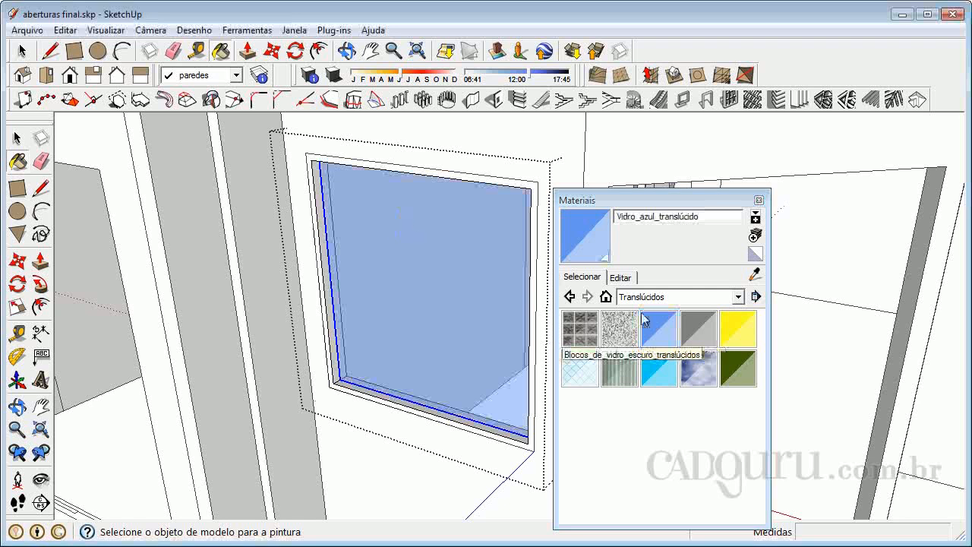
pyautogui.click(758, 200)
pyautogui.press('space')
pyautogui.click(693, 324)
# - Reopen the window frame group and select the front face of the frame with its edges
pyautogui.scroll(-4, 689, 305)
pyautogui.scroll(1, 624, 306)
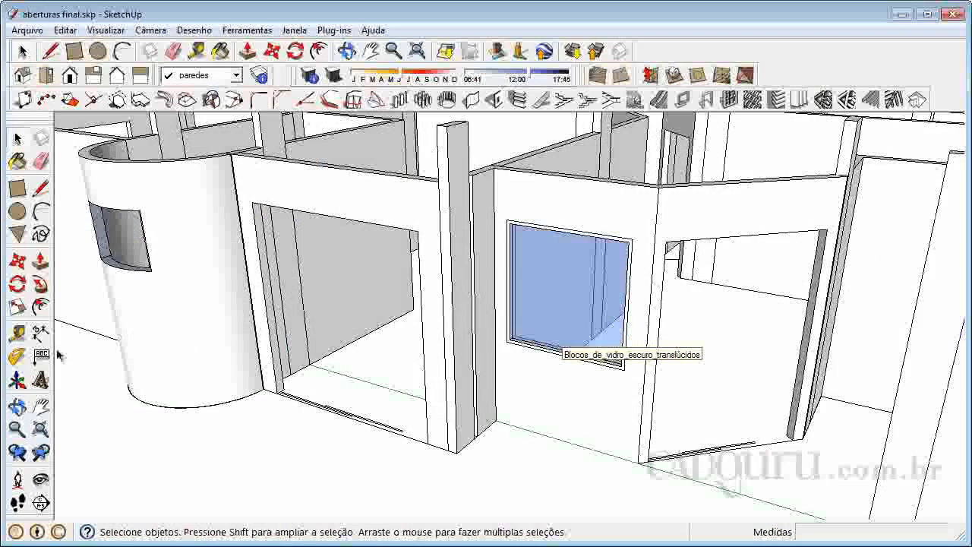
pyautogui.scroll(4, 597, 240)
pyautogui.click(595, 240)
pyautogui.doubleClick(575, 234)
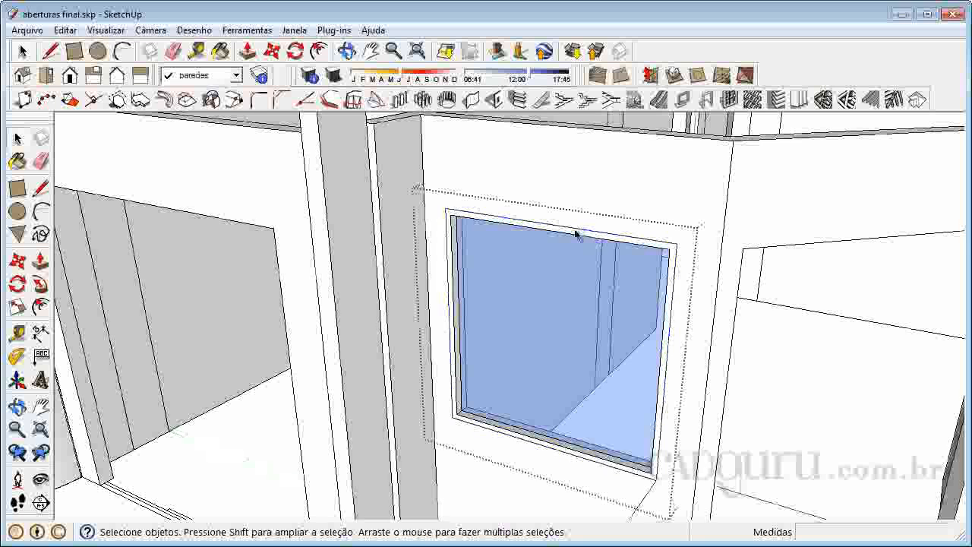
pyautogui.click(575, 235)
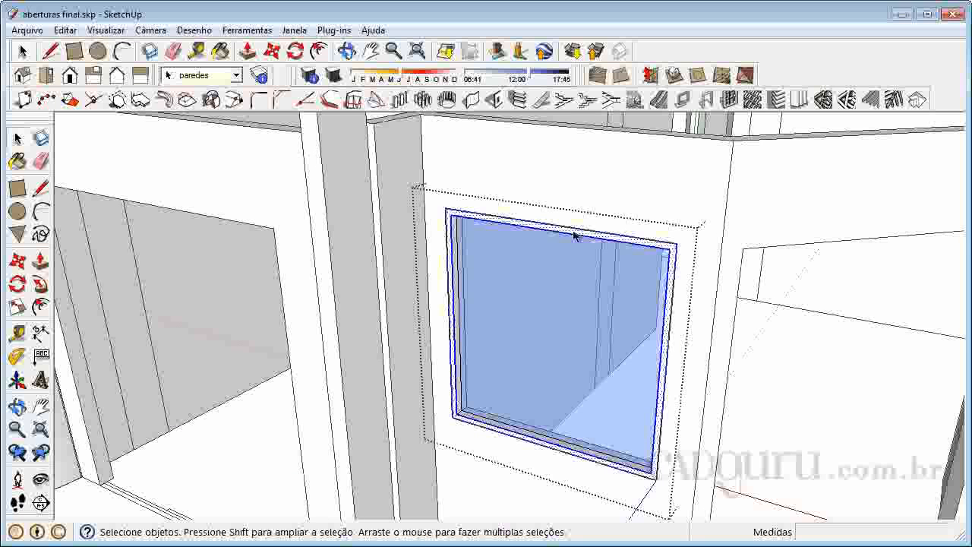
# - Paint the frame's front face with Piso_de_madeira from the Madeiras materials, and leave the group
pyautogui.click(17, 161)
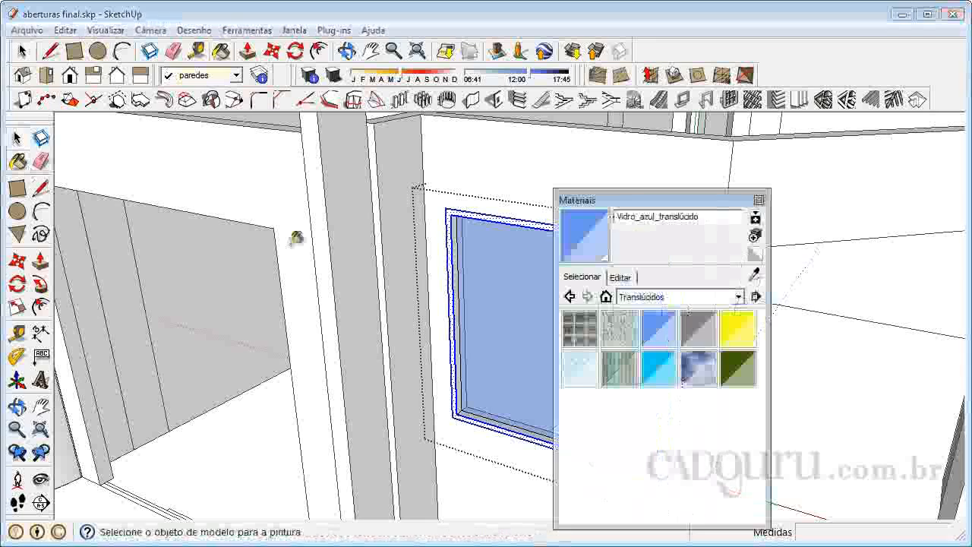
pyautogui.click(667, 305)
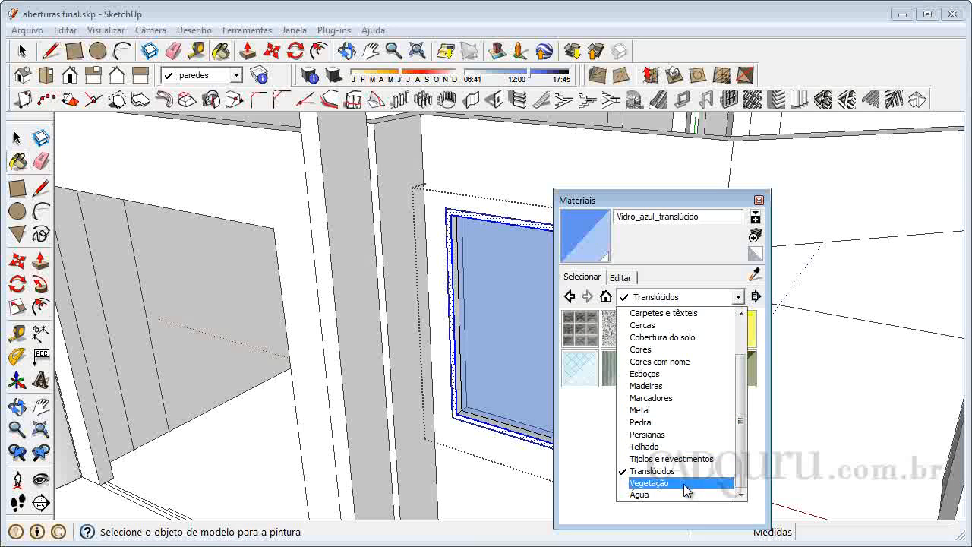
pyautogui.click(647, 386)
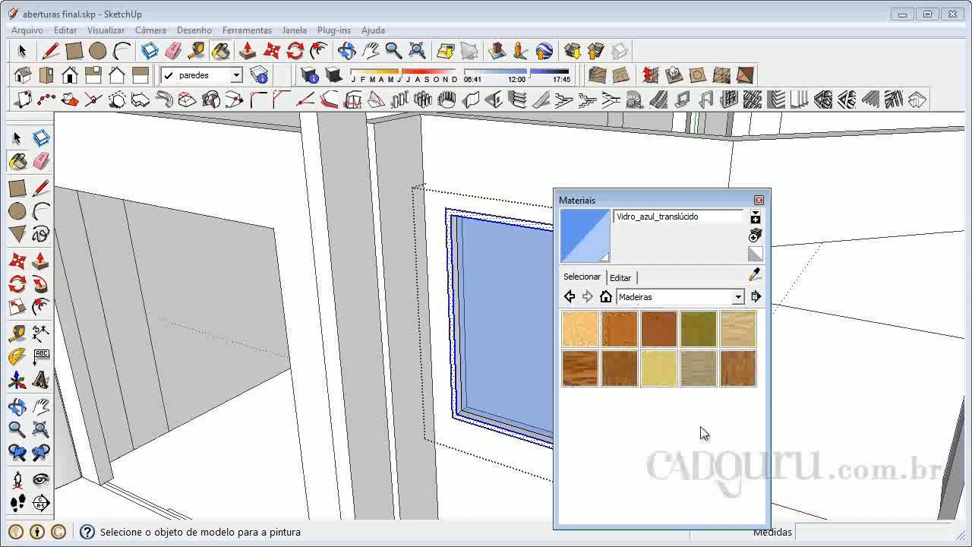
pyautogui.click(737, 368)
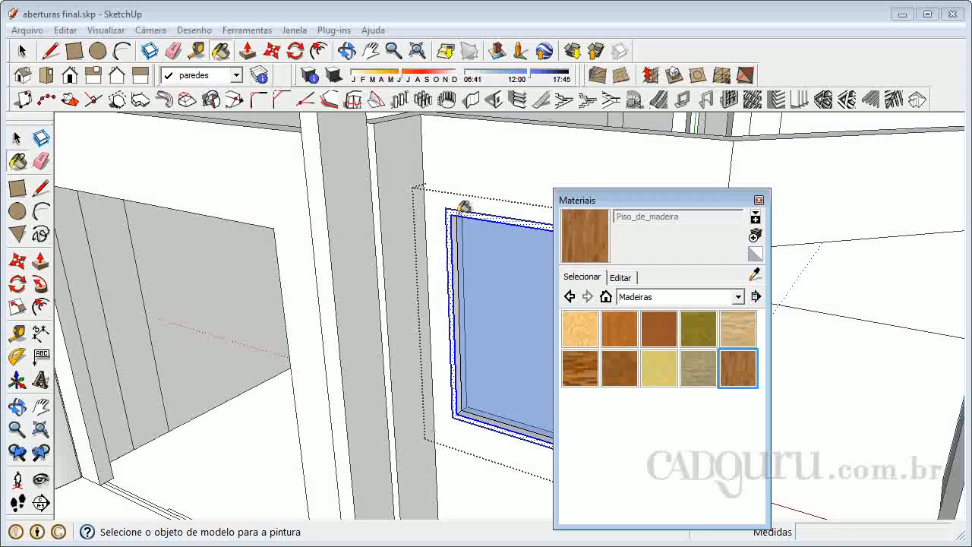
pyautogui.click(464, 212)
pyautogui.click(759, 200)
pyautogui.press('space')
pyautogui.click(747, 405)
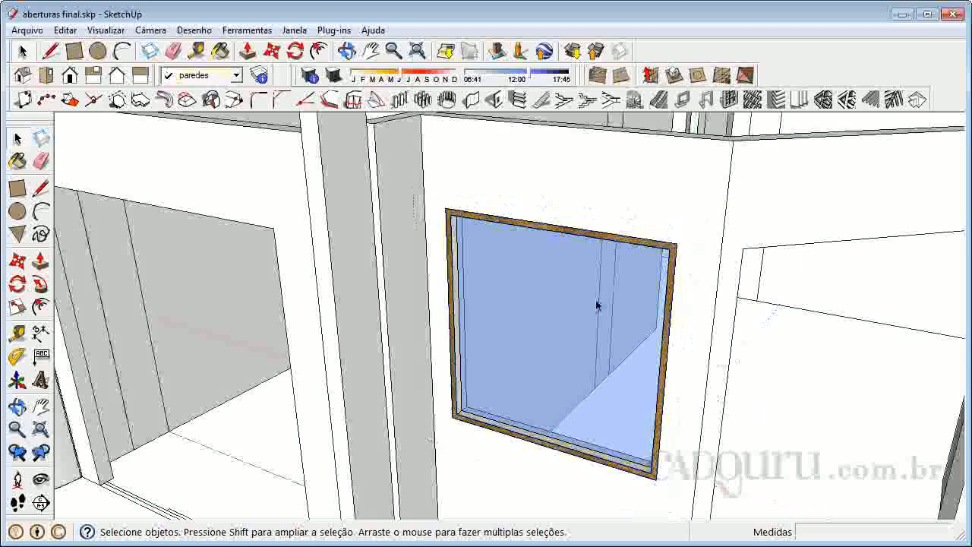
# - Turn on the X-ray face style so the walls around the large door opening are see-through
pyautogui.scroll(-4, 594, 291)
pyautogui.scroll(2, 601, 339)
pyautogui.scroll(-1, 604, 339)
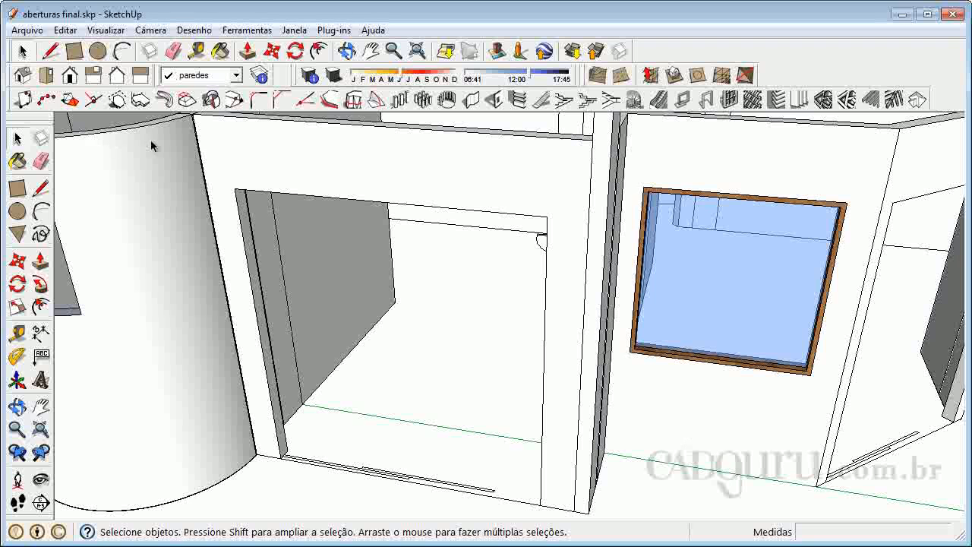
pyautogui.click(104, 32)
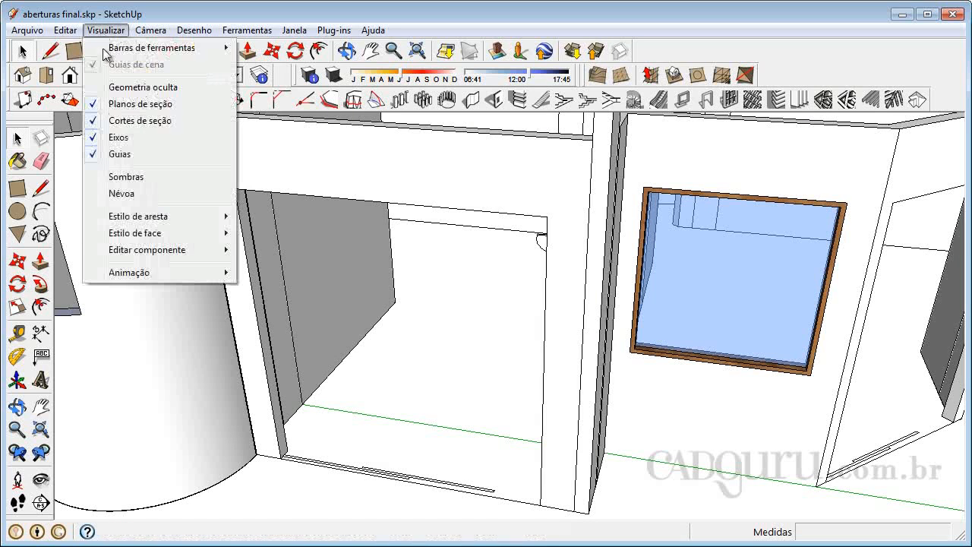
pyautogui.moveTo(212, 233)
pyautogui.click(253, 232)
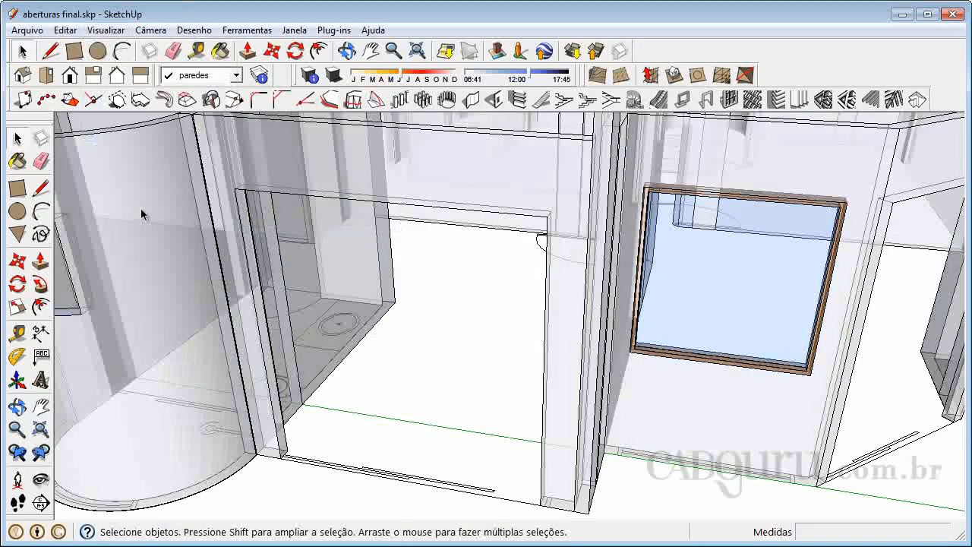
# - Draw a 2,100 m by 2,000 m rectangle filling the large door opening, from its upper corner to the opposite lower corner
pyautogui.click(17, 188)
pyautogui.scroll(4, 253, 180)
pyautogui.scroll(-2, 252, 179)
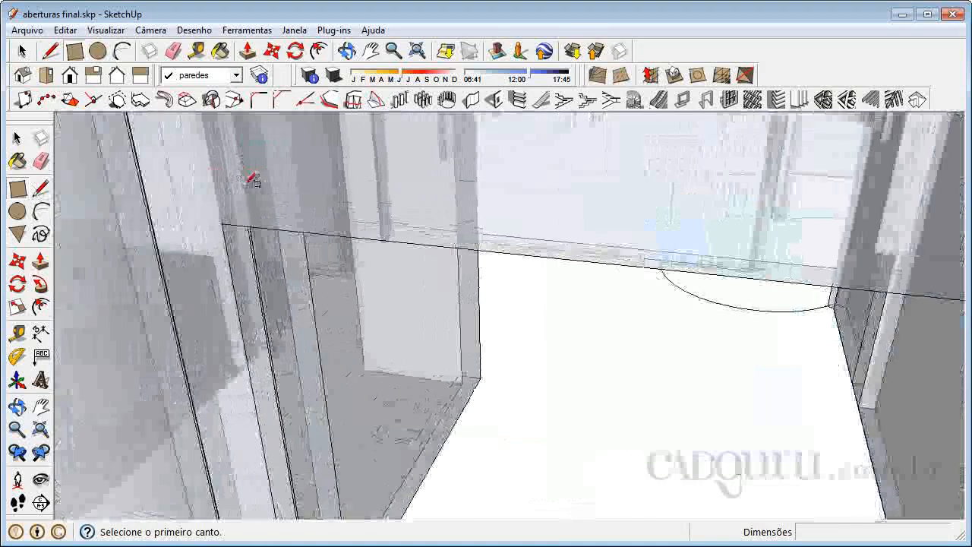
pyautogui.click(243, 211)
pyautogui.scroll(-3, 251, 197)
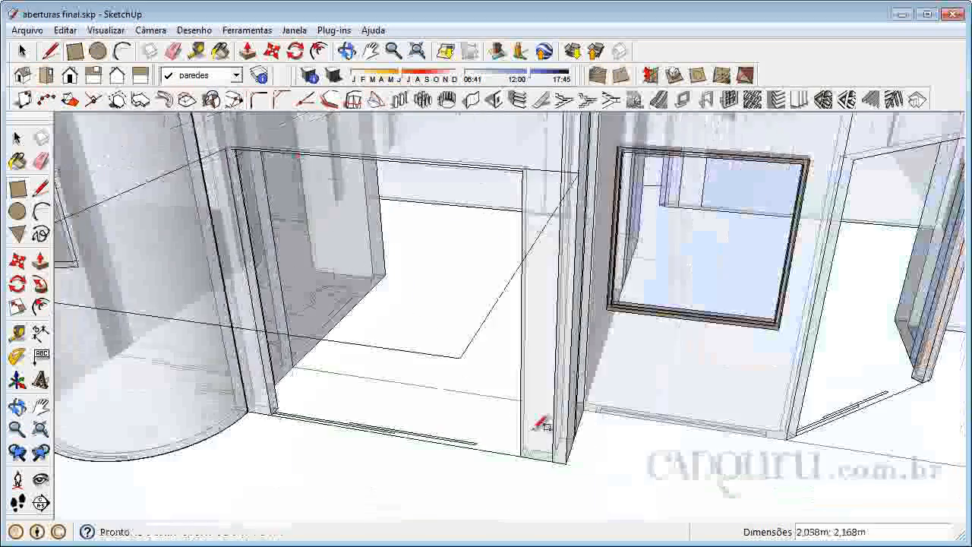
pyautogui.scroll(5, 532, 460)
pyautogui.click(500, 481)
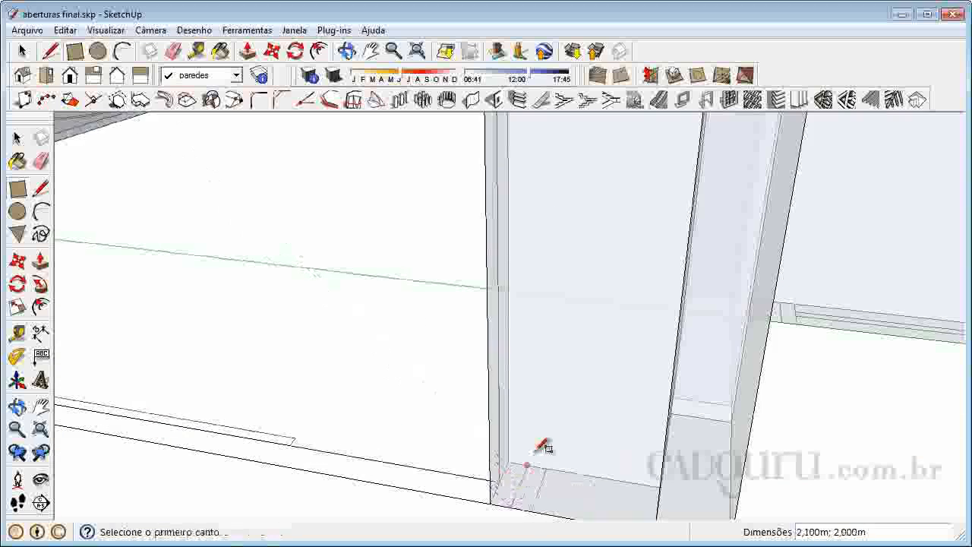
pyautogui.scroll(-5, 532, 475)
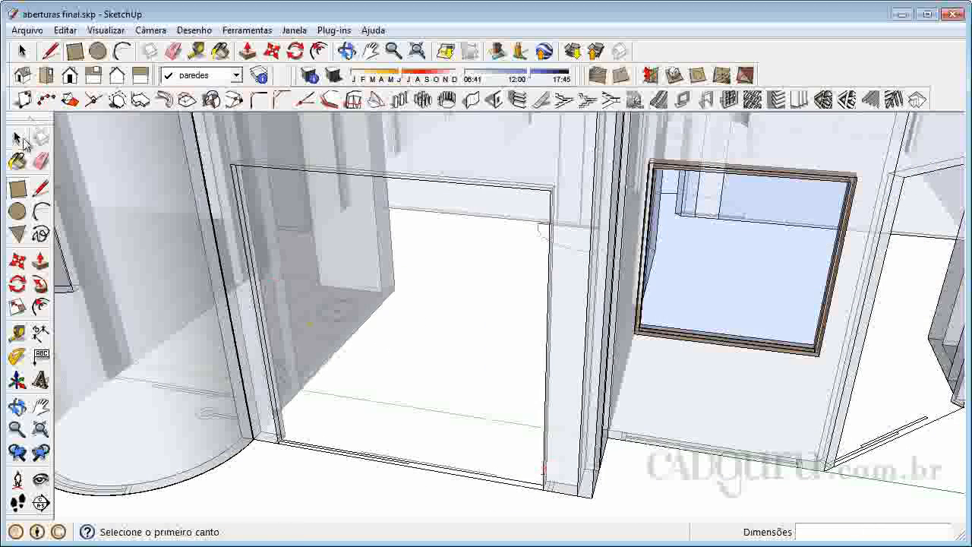
# - Turn off the X-ray face style to show the walls as solid faces
pyautogui.click(106, 29)
pyautogui.moveTo(154, 234)
pyautogui.click(266, 230)
pyautogui.scroll(-1, 381, 238)
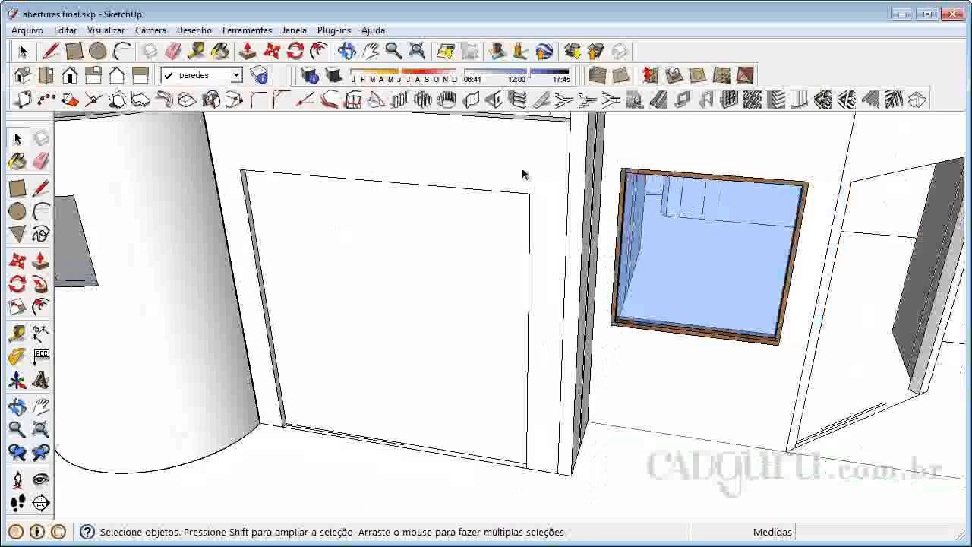
# - Start 1001bit Create Door Frame, compare the bevelled and recessed/extruded edge profiles, and choose the rectangular frame
pyautogui.click(707, 99)
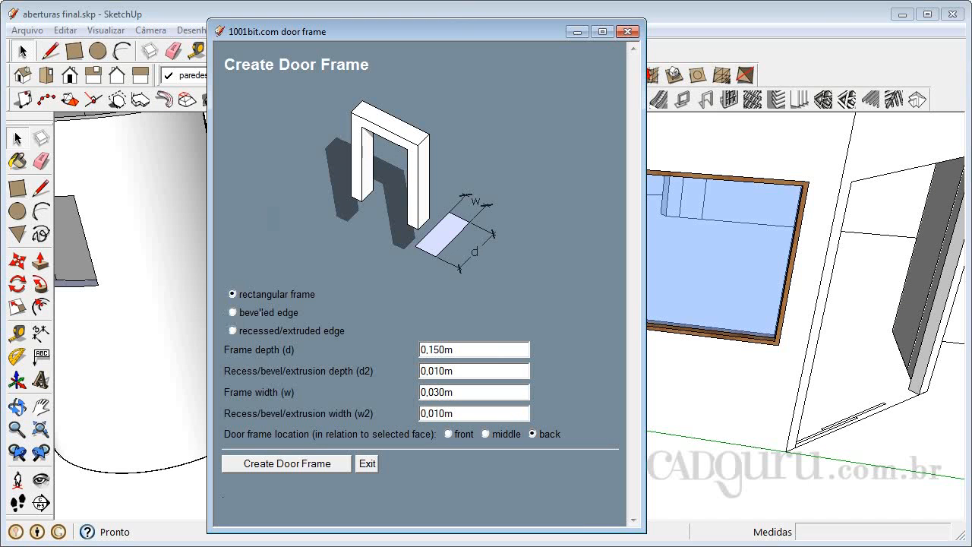
pyautogui.click(233, 312)
pyautogui.click(233, 331)
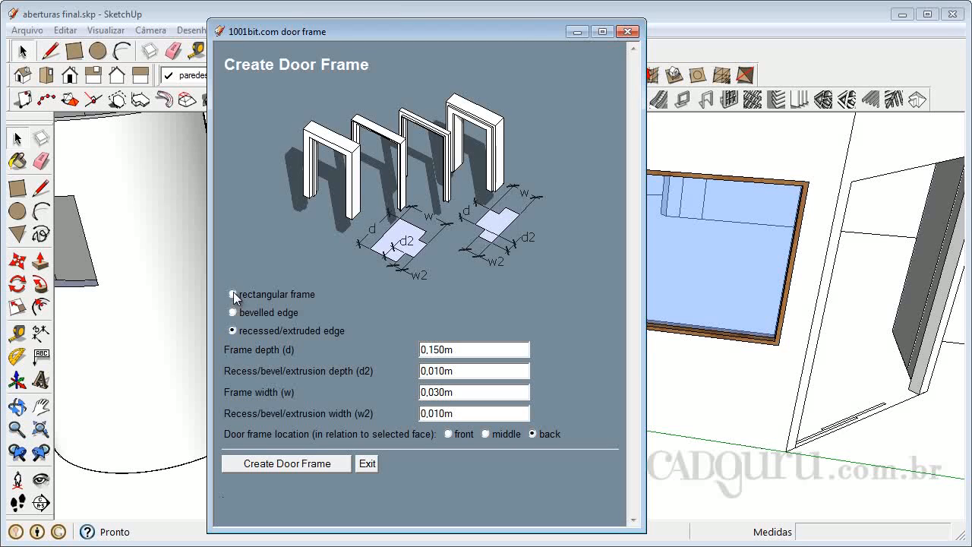
pyautogui.click(233, 294)
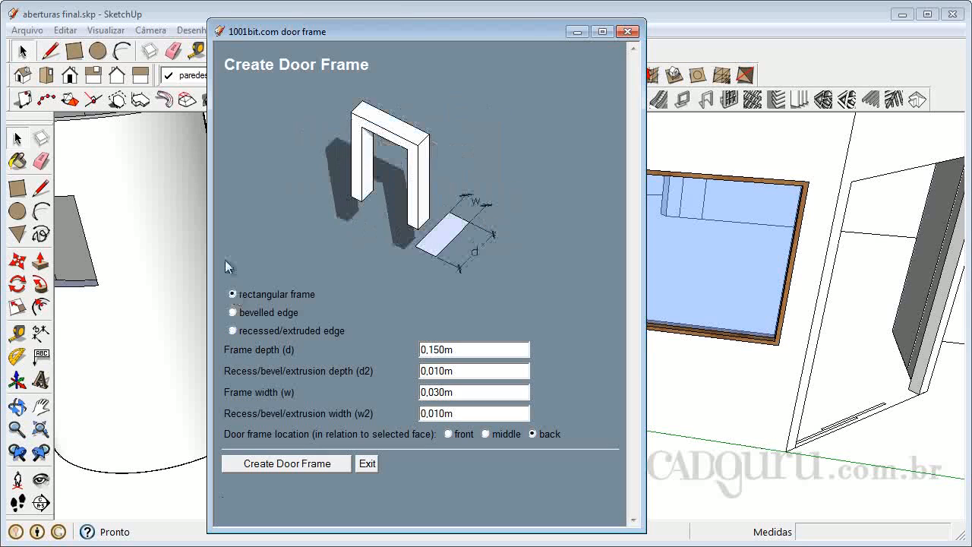
# - Set the frame depth to 0,1 and the location to middle, and create the door frame on the opening's rectangle face
pyautogui.doubleClick(472, 349)
pyautogui.write('0,1')
pyautogui.press('Tab')
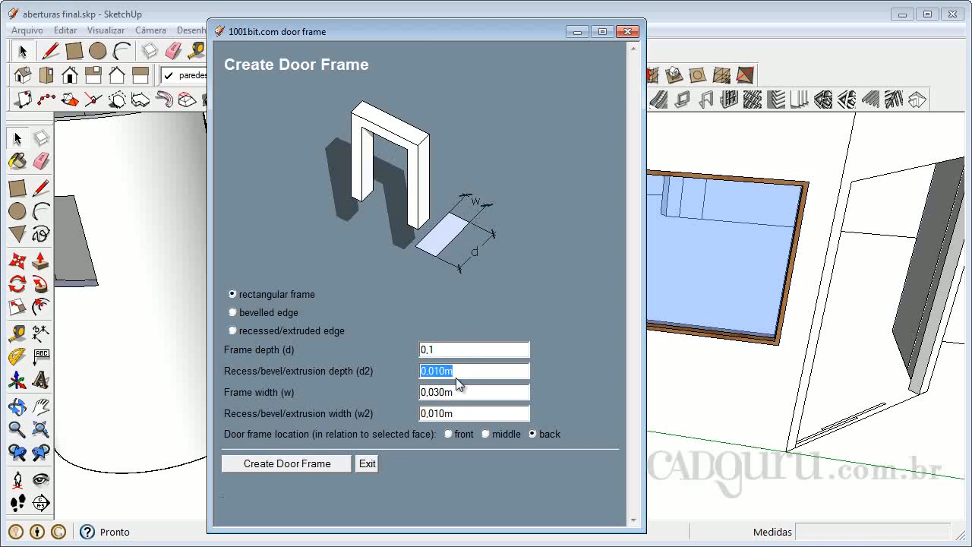
pyautogui.press('Tab')
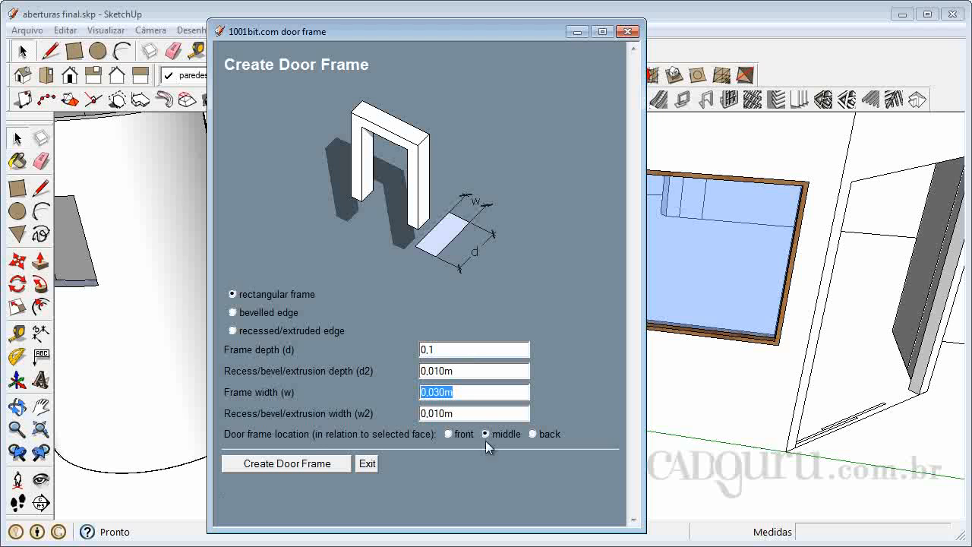
pyautogui.click(297, 465)
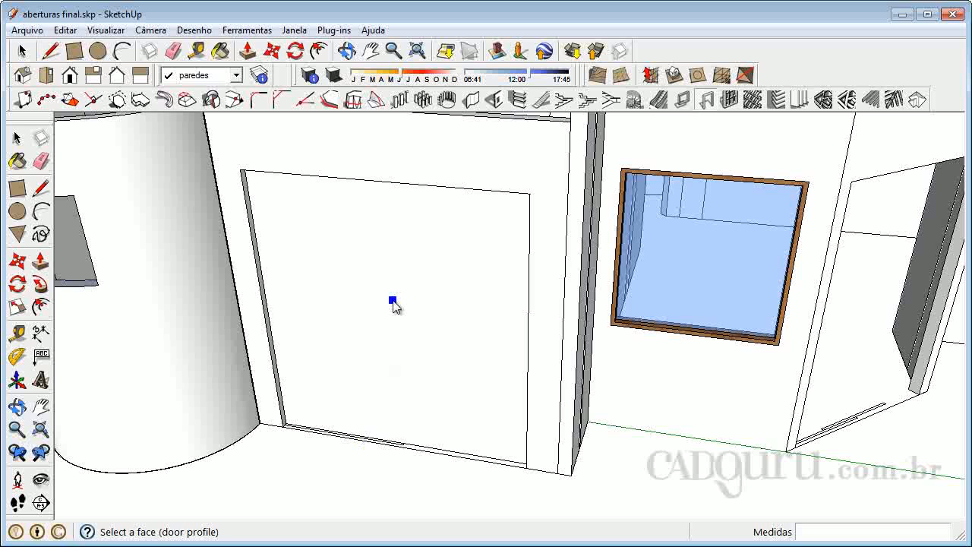
pyautogui.click(393, 302)
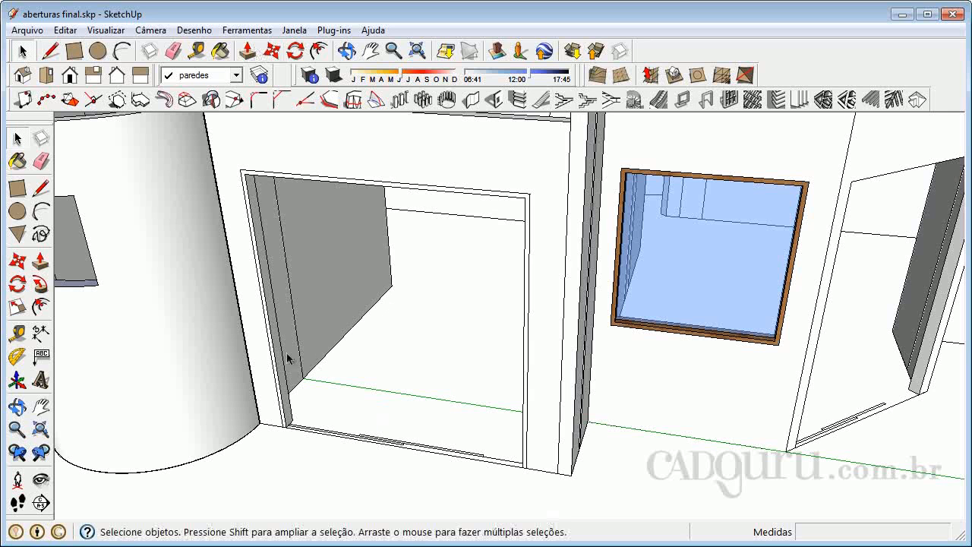
# - Select the new door frame and examine it and the neighbouring glazed window from several angles
pyautogui.click(16, 406)
pyautogui.moveTo(263, 372); pyautogui.dragTo(292, 346)
pyautogui.rightClick(306, 349)
pyautogui.click(335, 360)
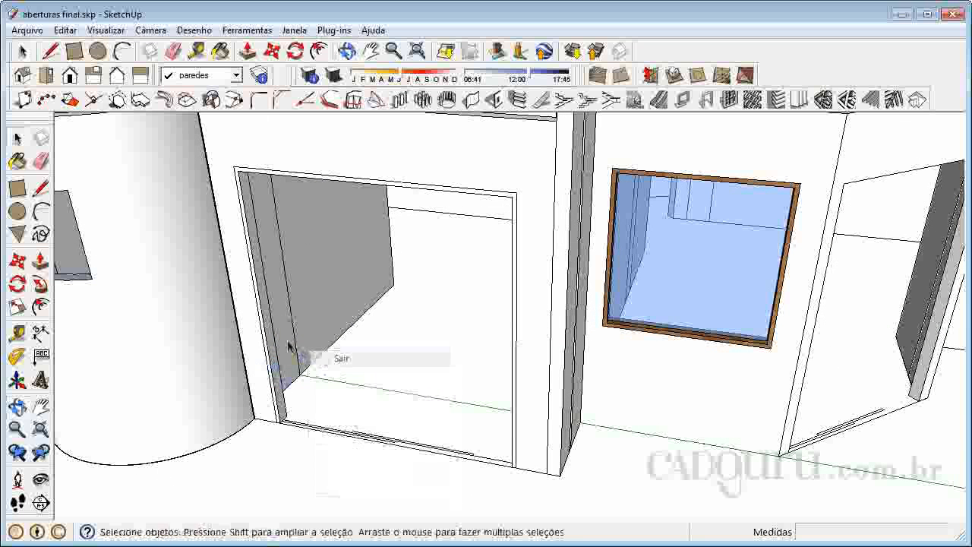
pyautogui.click(265, 325)
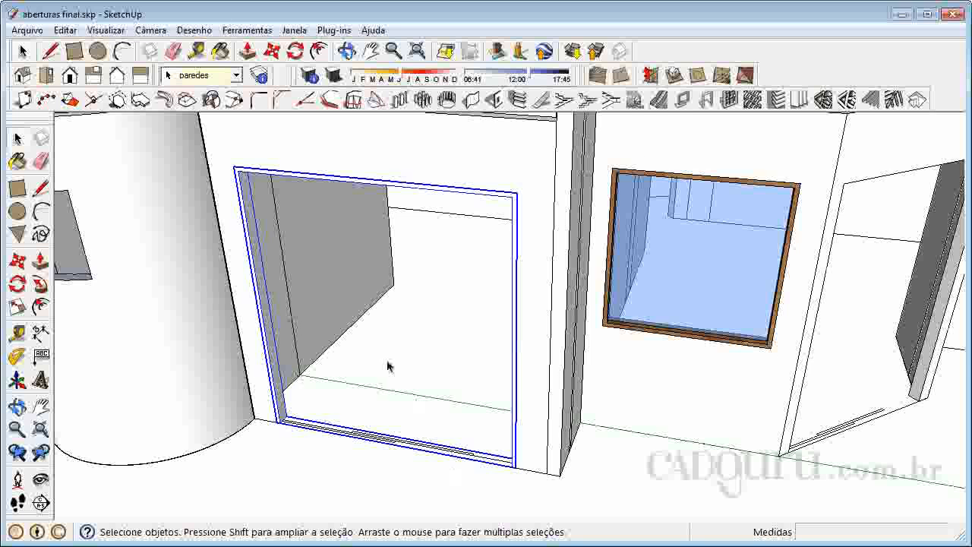
pyautogui.scroll(-5, 389, 368)
pyautogui.scroll(5, 417, 369)
pyautogui.scroll(-1, 306, 363)
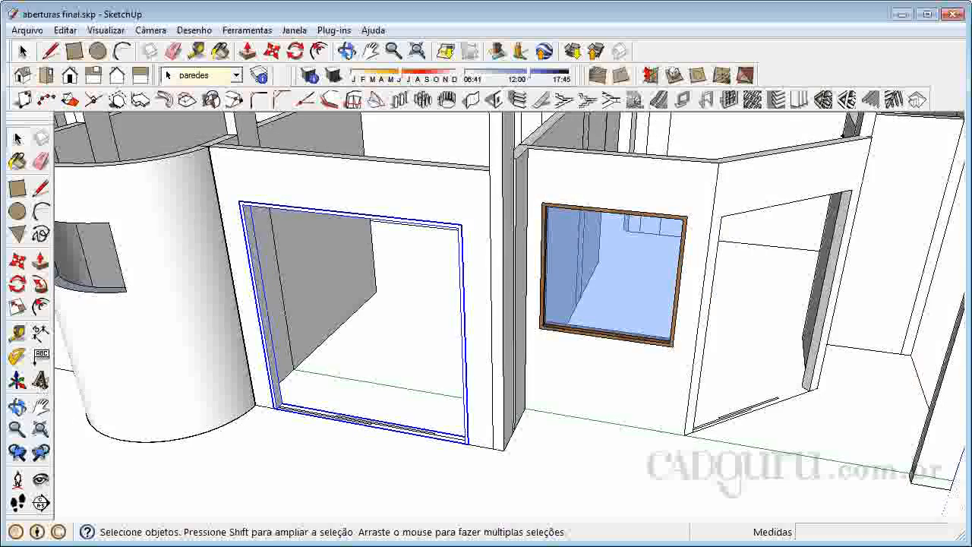
pyautogui.scroll(-1, 59, 418)
pyautogui.click(17, 407)
pyautogui.moveTo(326, 410); pyautogui.dragTo(705, 215)
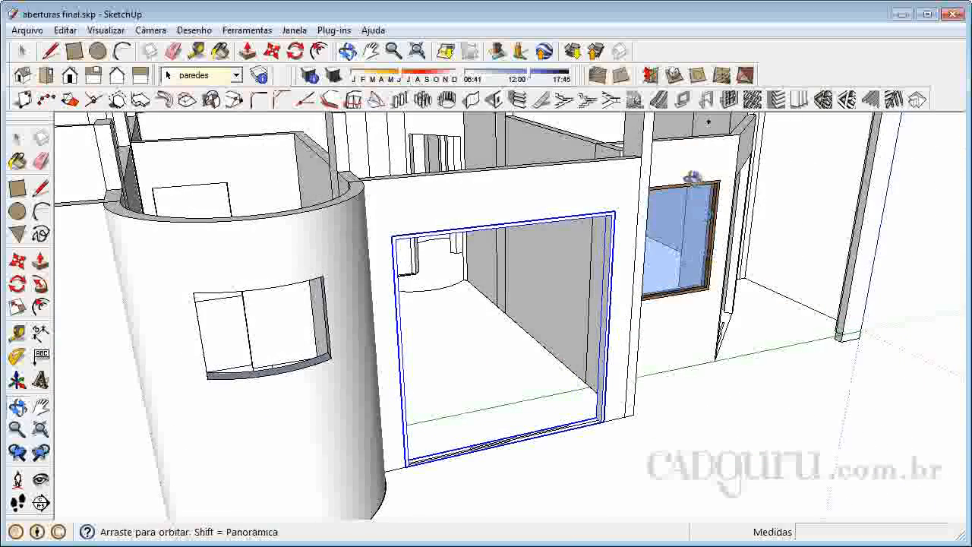
pyautogui.scroll(4, 712, 243)
pyautogui.scroll(1, 676, 239)
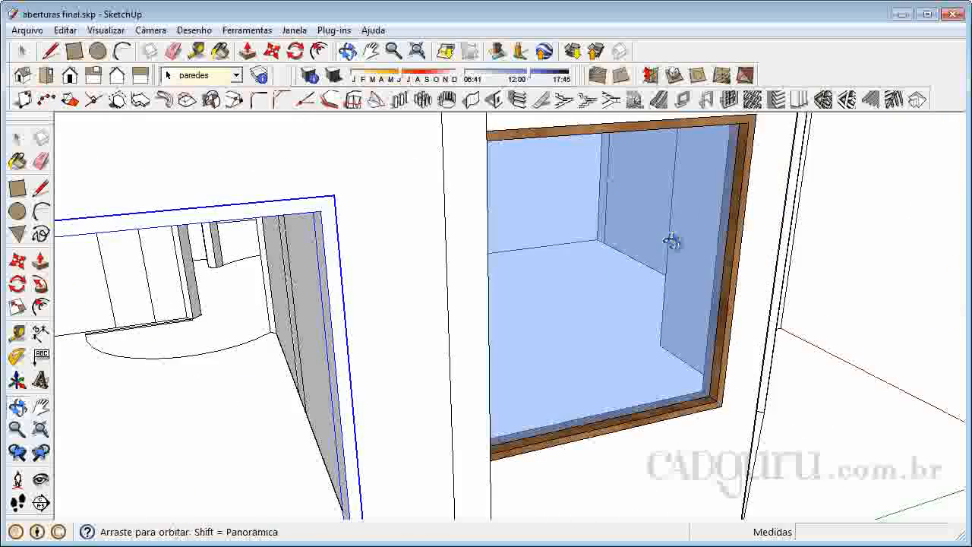
pyautogui.scroll(-2, 547, 306)
pyautogui.scroll(-2, 574, 224)
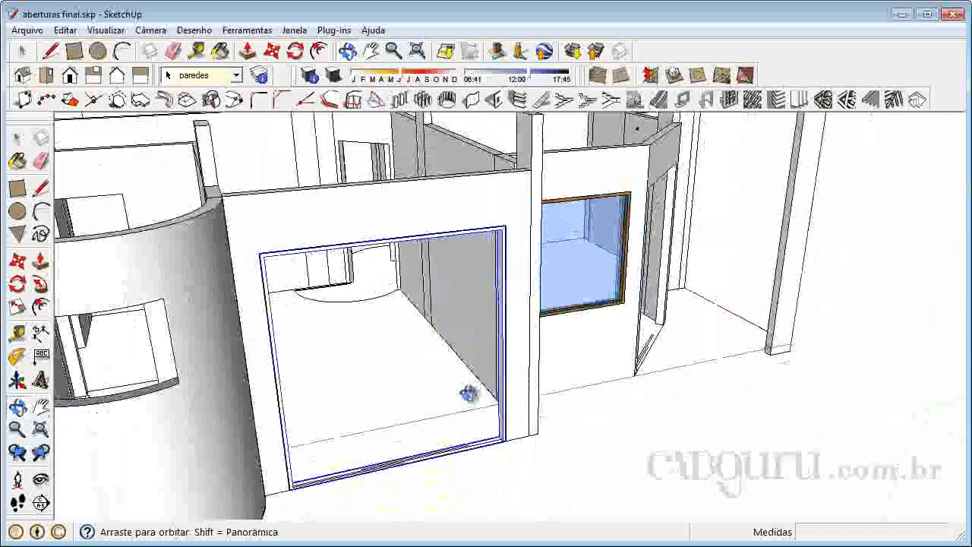
pyautogui.moveTo(466, 391); pyautogui.dragTo(299, 421)
pyautogui.scroll(2, 249, 322)
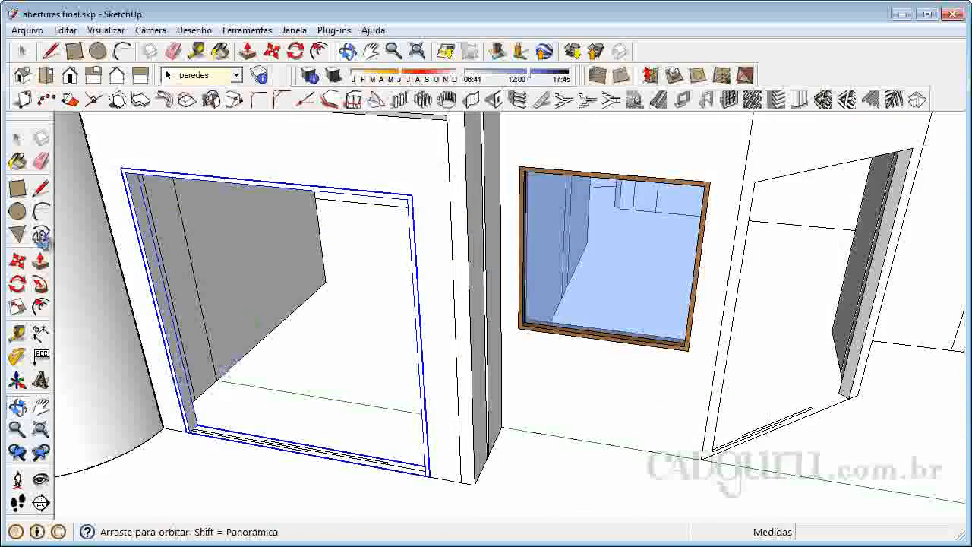
pyautogui.click(17, 137)
pyautogui.click(244, 467)
pyautogui.moveTo(361, 458); pyautogui.dragTo(183, 341, button='middle')
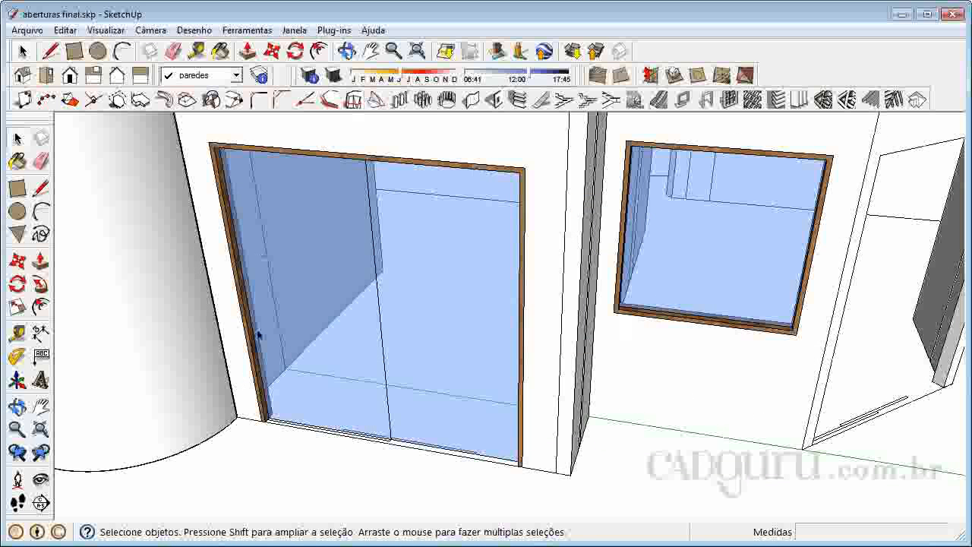
# - Open the glazed door frame group for editing and select its left glass pane
pyautogui.click(349, 357)
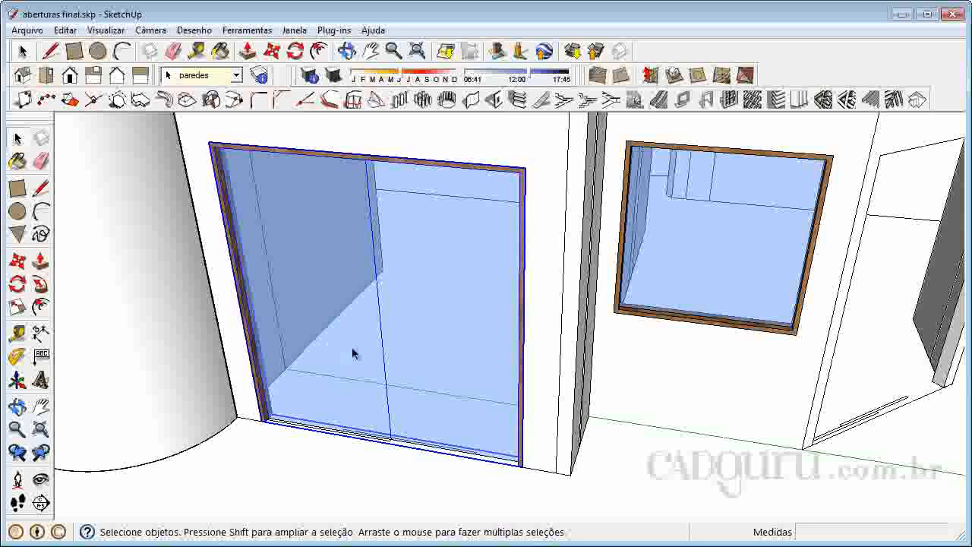
pyautogui.doubleClick(352, 348)
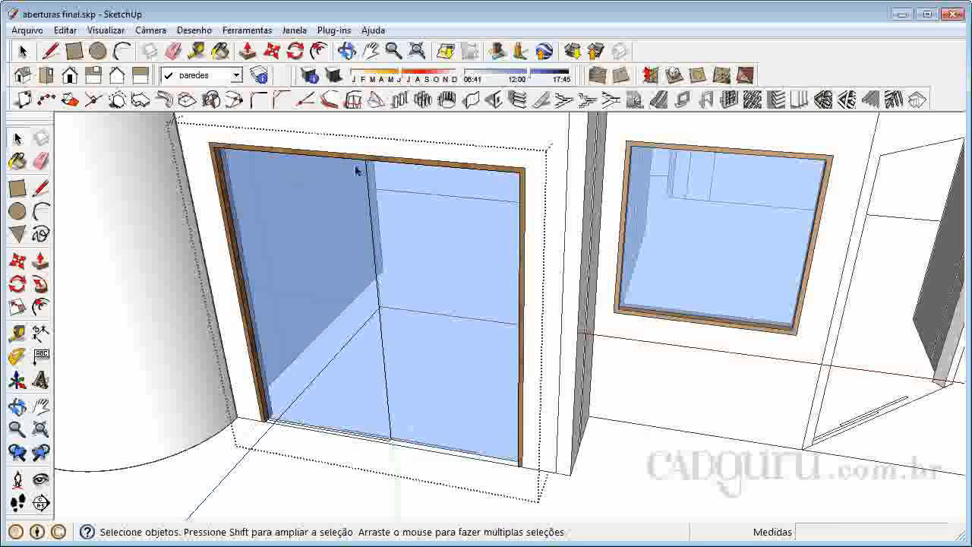
pyautogui.click(469, 276)
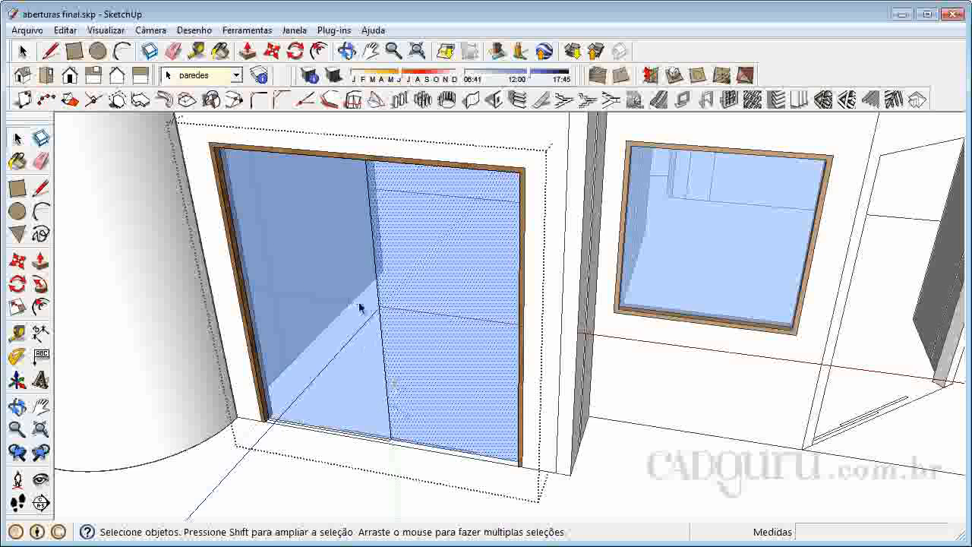
pyautogui.scroll(1, 372, 321)
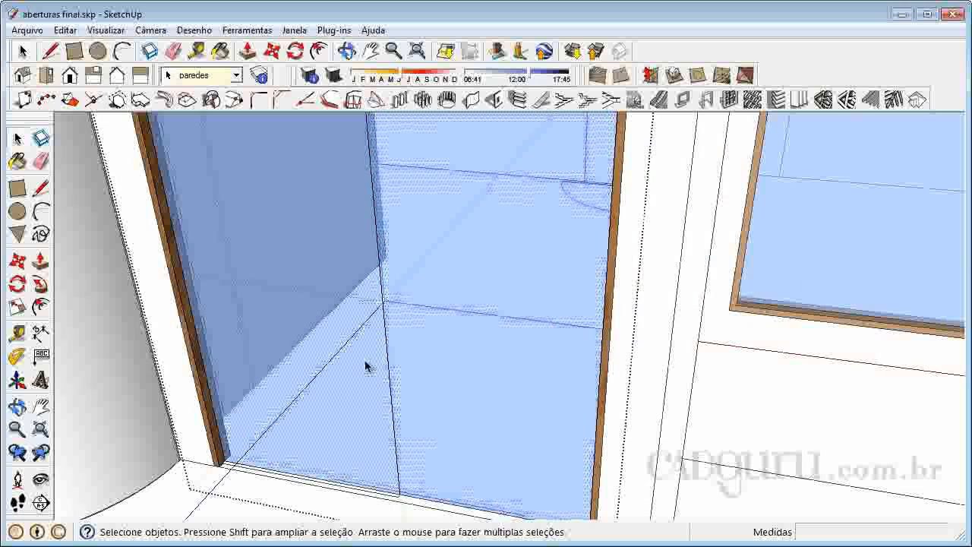
pyautogui.click(322, 335)
pyautogui.scroll(1, 384, 495)
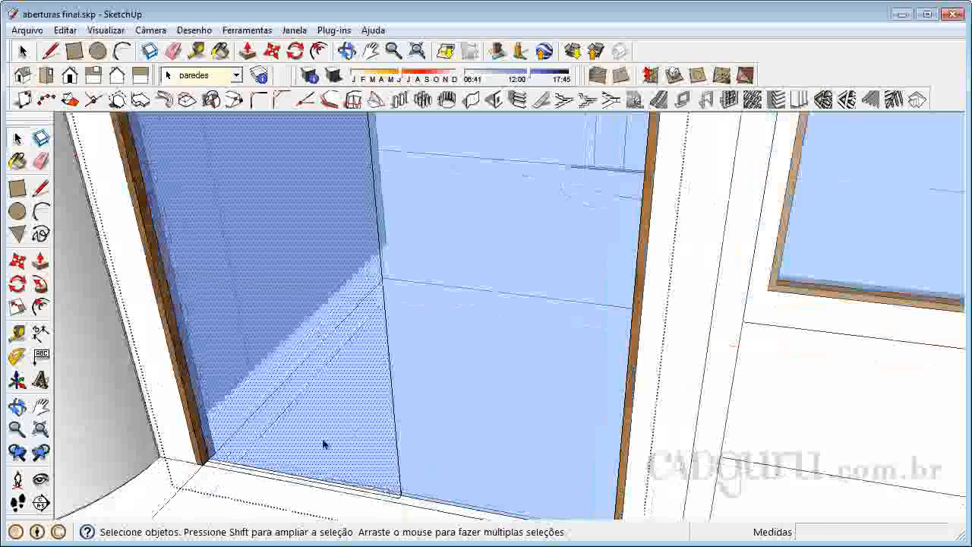
# - Push the left glass pane inward by 0,020 m, and leave the door frame group
pyautogui.click(40, 261)
pyautogui.click(368, 405)
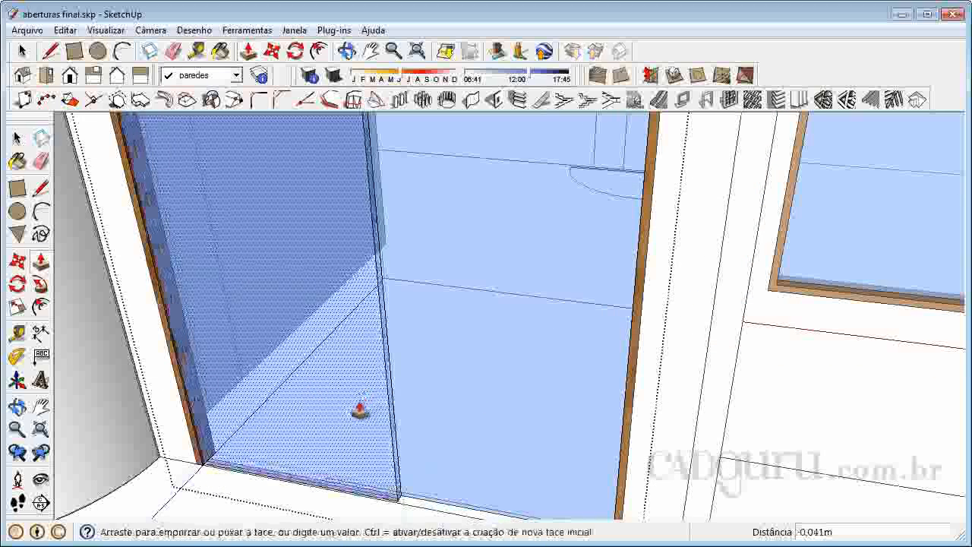
pyautogui.write('0,0')
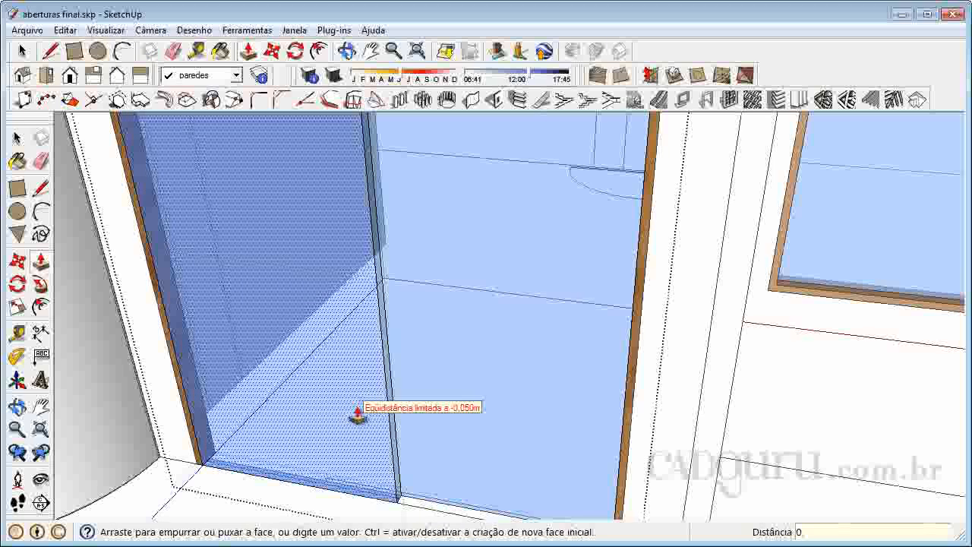
pyautogui.press('Return')
pyautogui.scroll(-4, 357, 414)
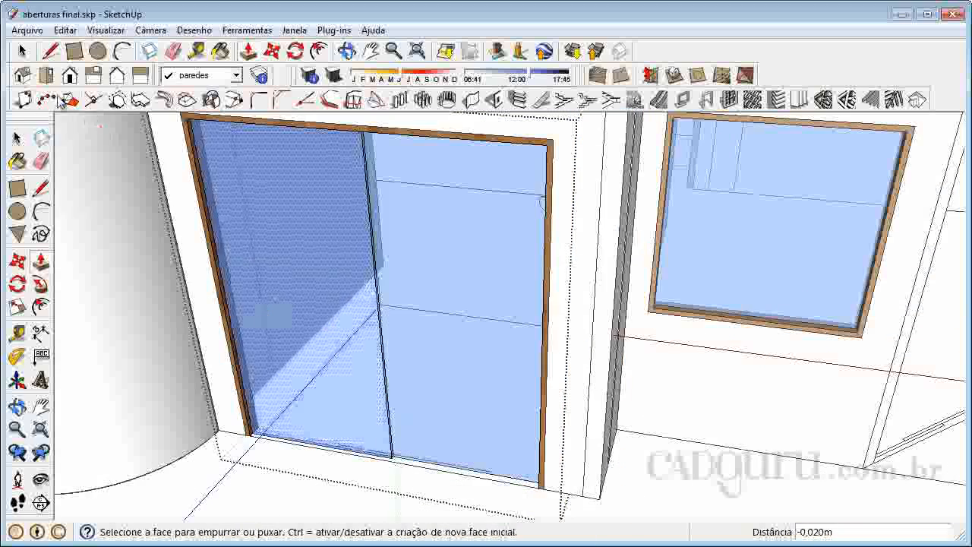
pyautogui.click(16, 137)
pyautogui.scroll(-1, 401, 299)
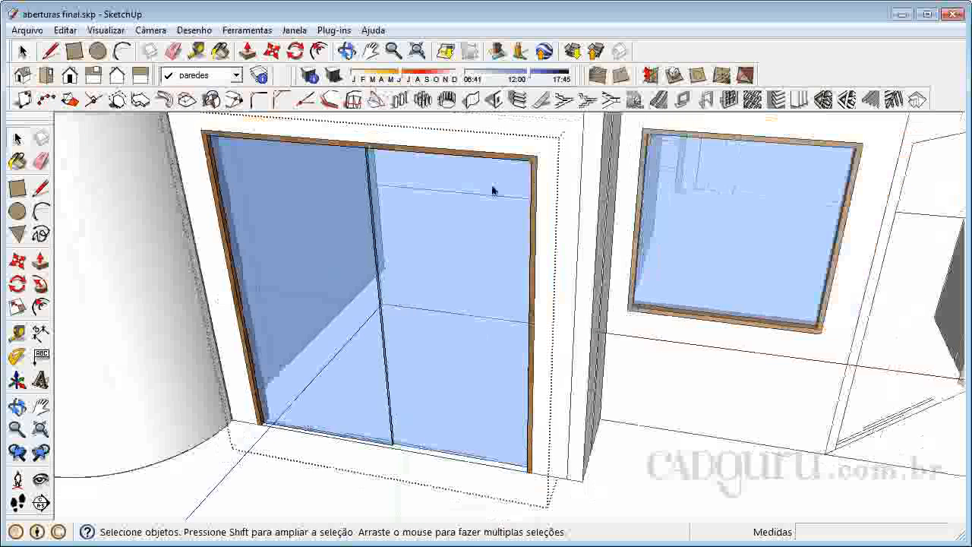
pyautogui.scroll(-1, 469, 439)
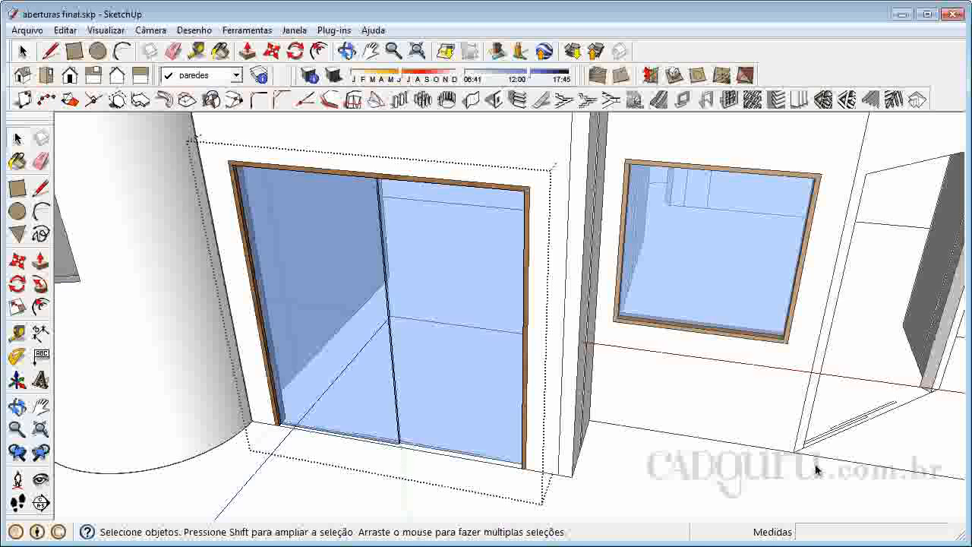
pyautogui.click(722, 480)
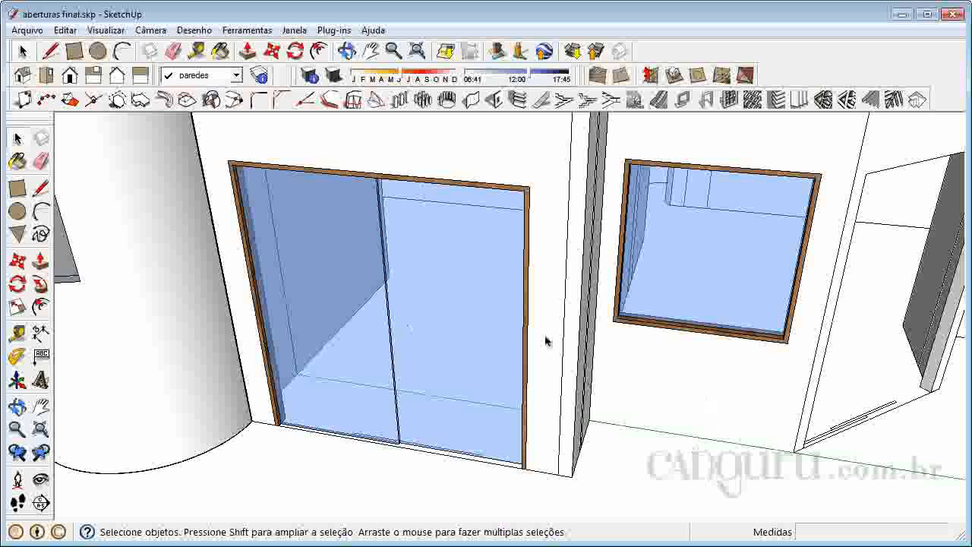